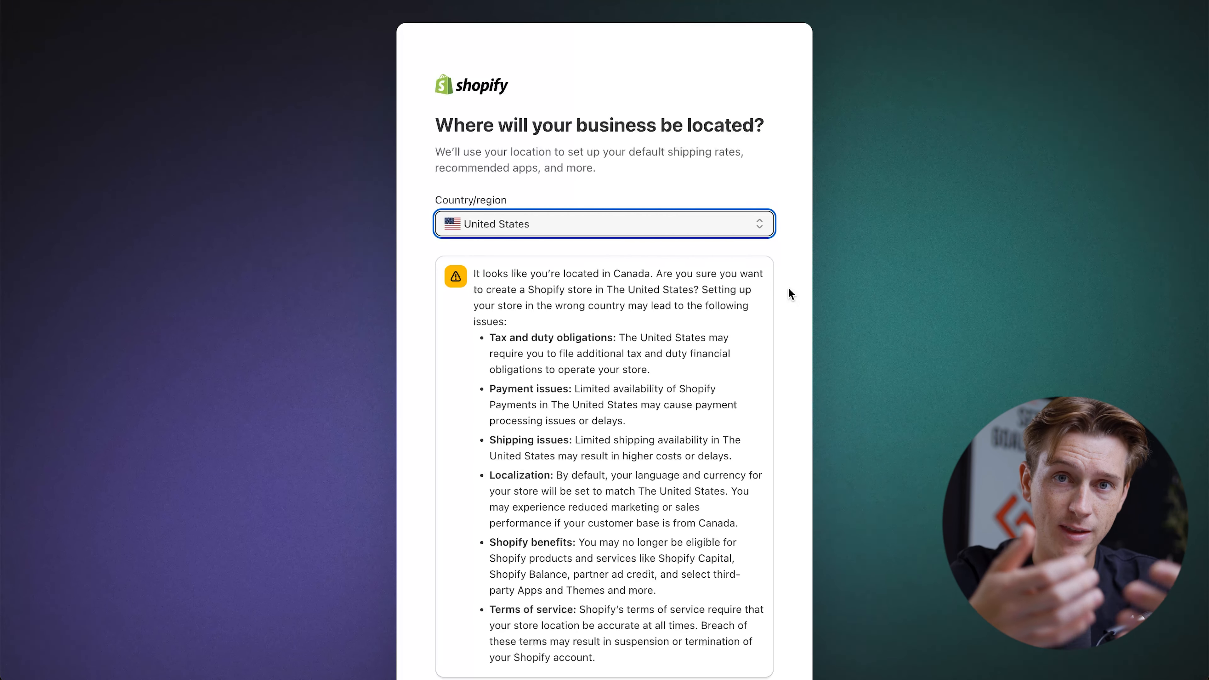
# - Confirm United States as the business location and choose email as the sign-up method for the Shopify account
pyautogui.scroll(-3, 790, 293)
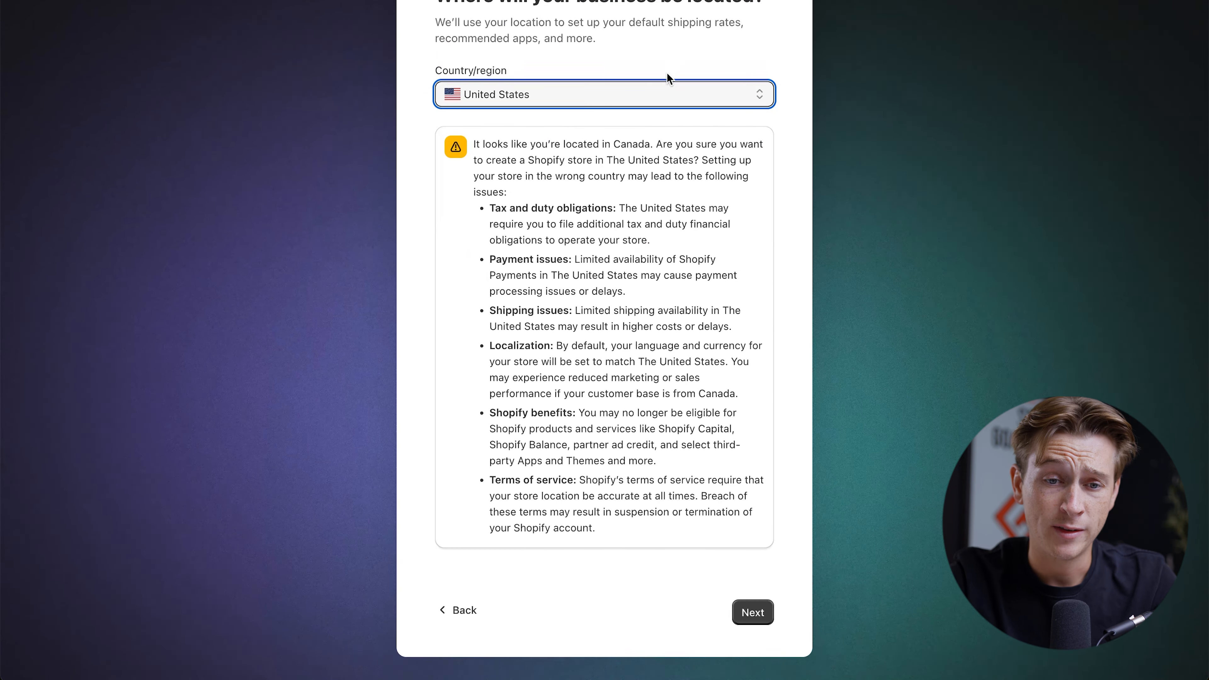
pyautogui.click(763, 614)
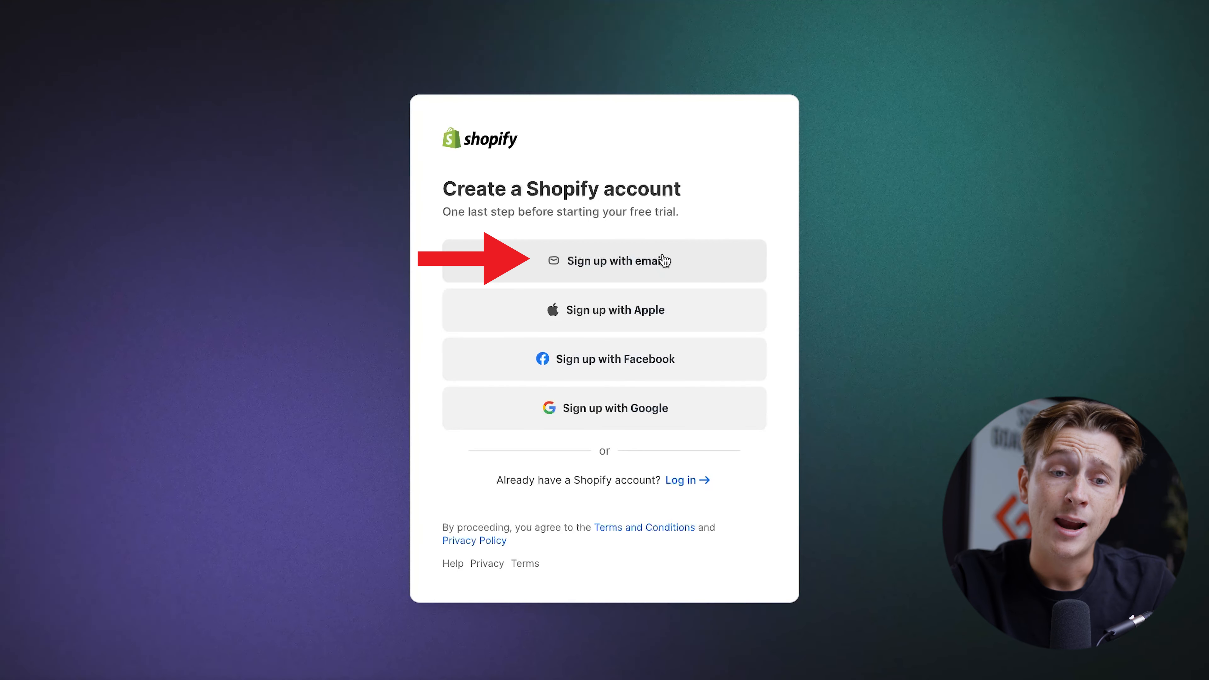
pyautogui.click(664, 261)
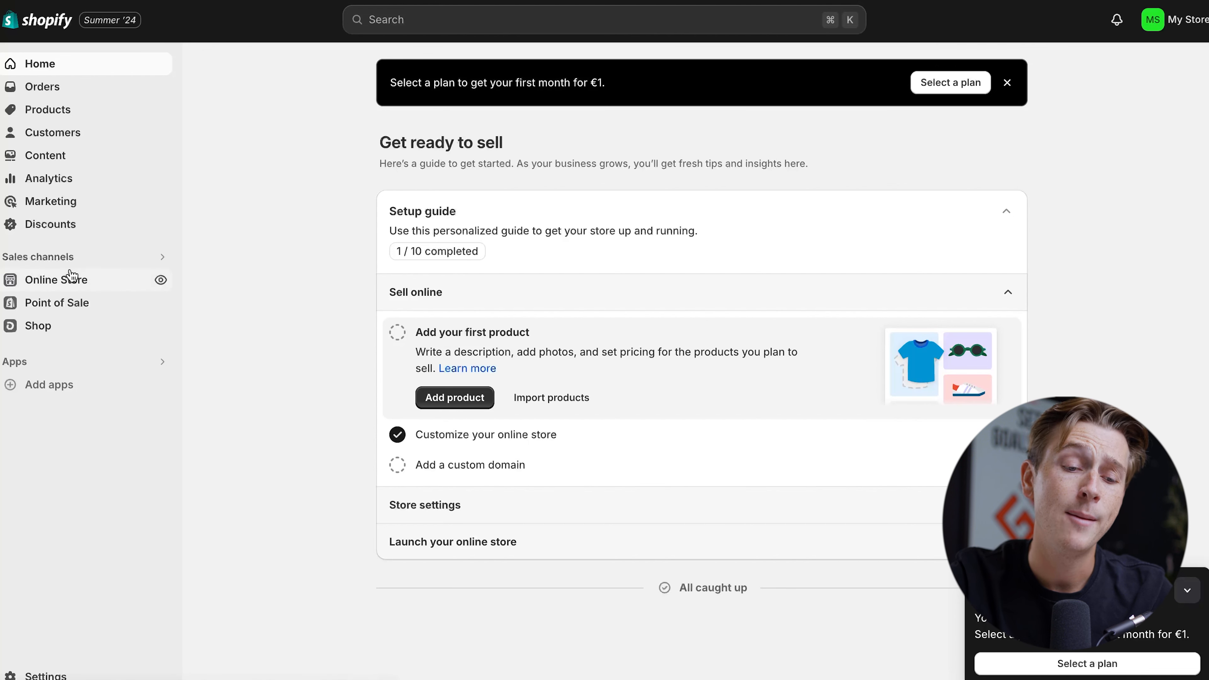
# - Browse the online store's popular free themes and open the current Dawn theme for customization
pyautogui.click(75, 287)
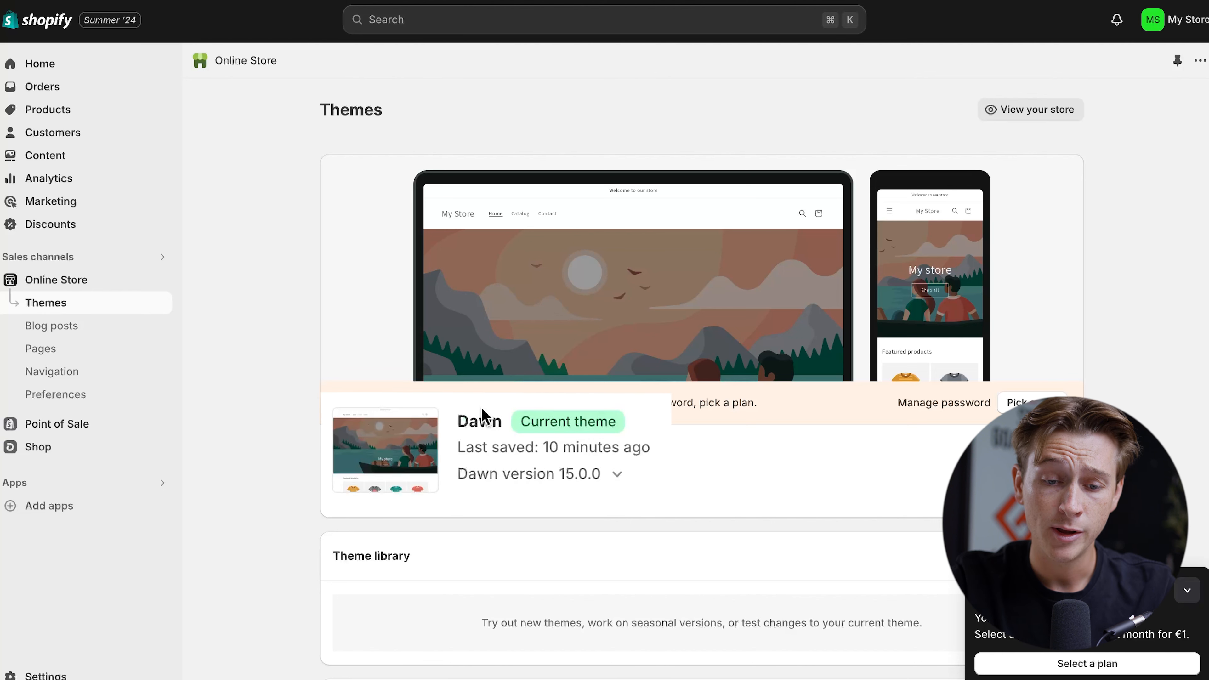
pyautogui.scroll(-10, 560, 427)
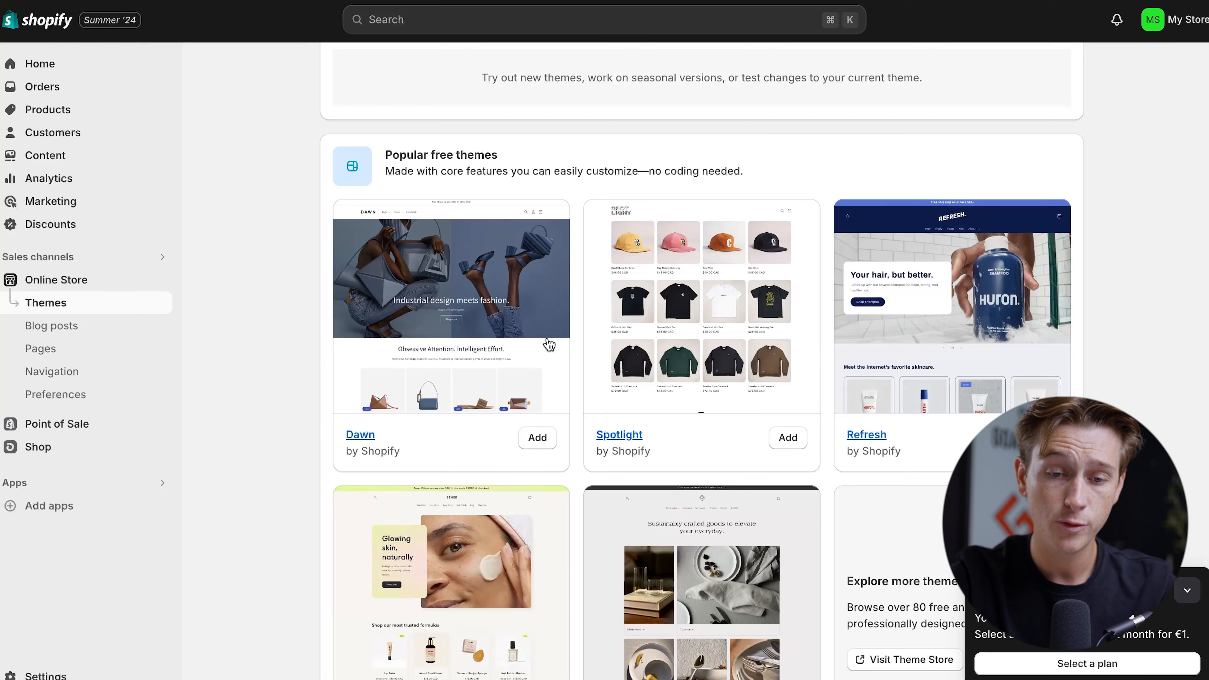
pyautogui.scroll(-1, 549, 344)
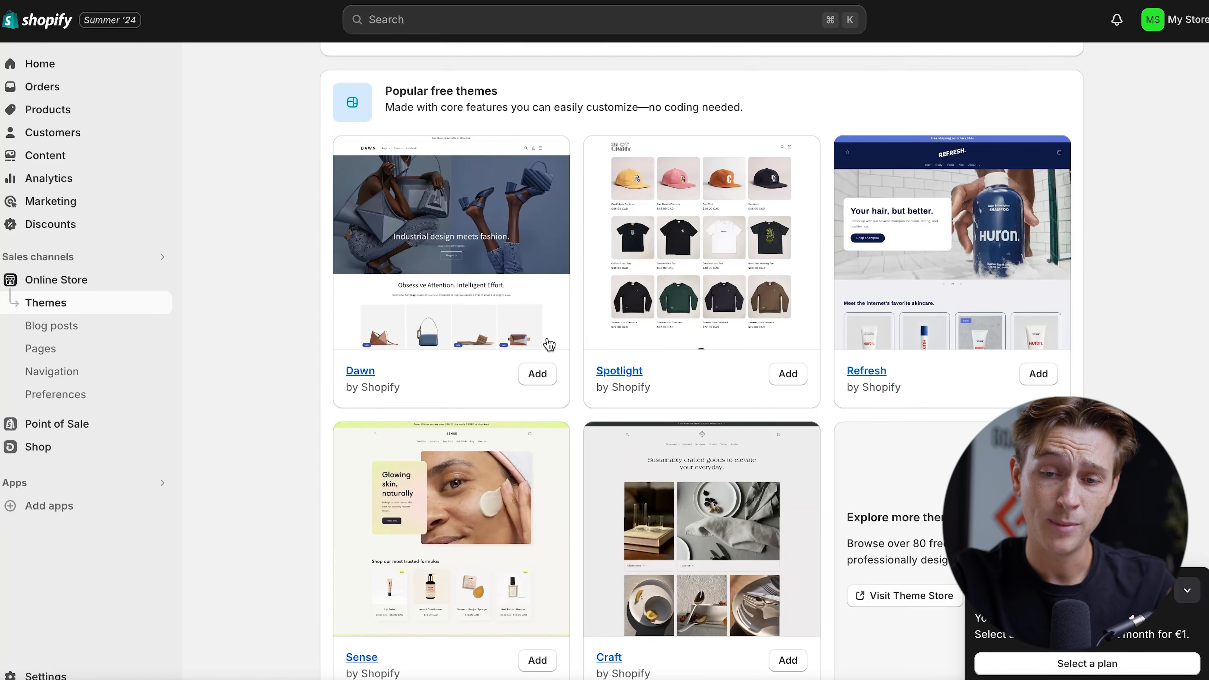
pyautogui.scroll(3, 548, 344)
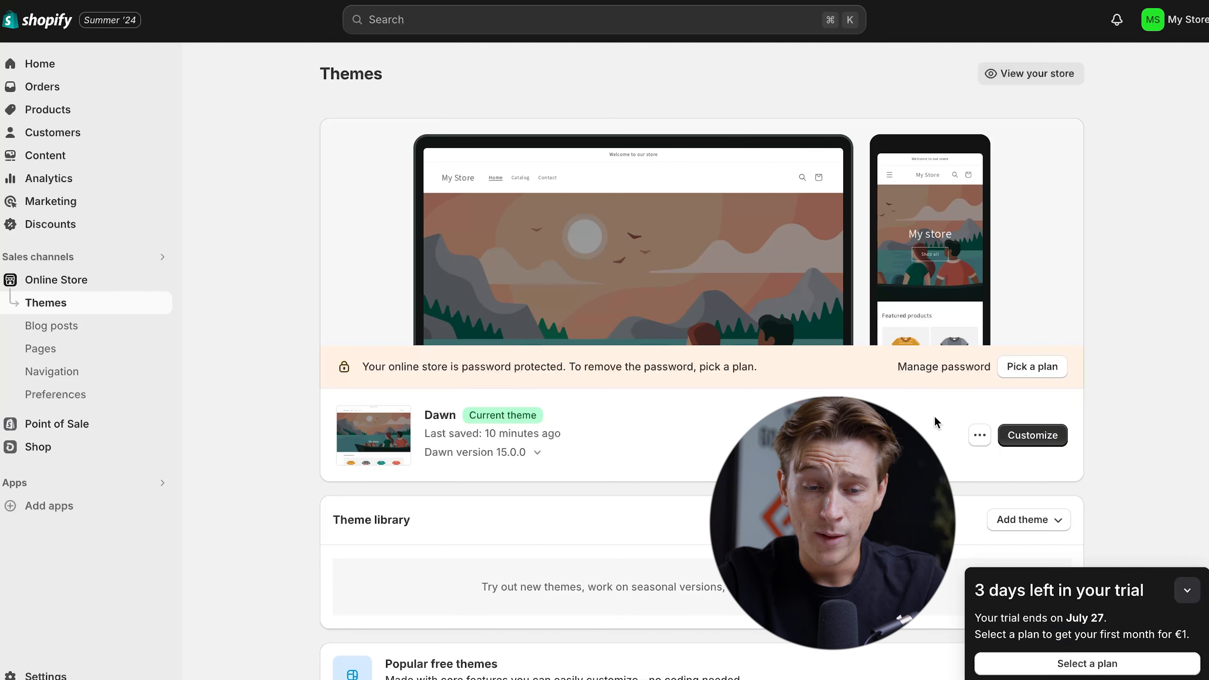
pyautogui.click(1036, 439)
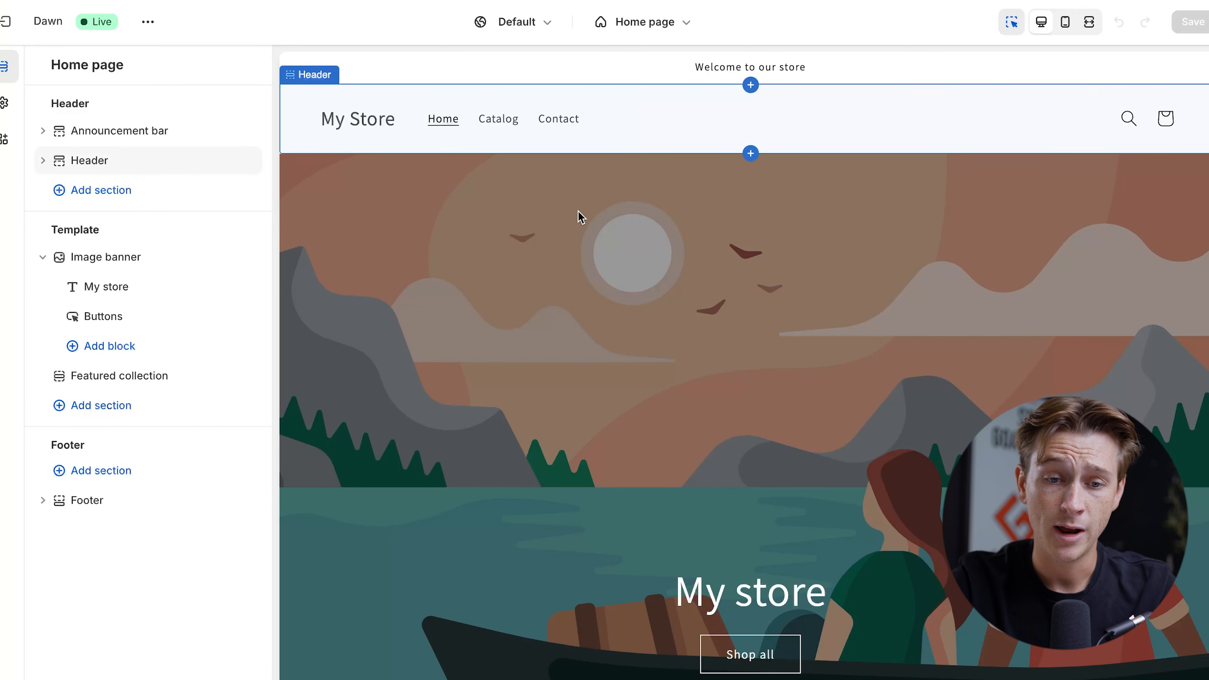
# - Set the color scheme of the home page's announcement bar to Scheme 5
pyautogui.scroll(-10, 545, 217)
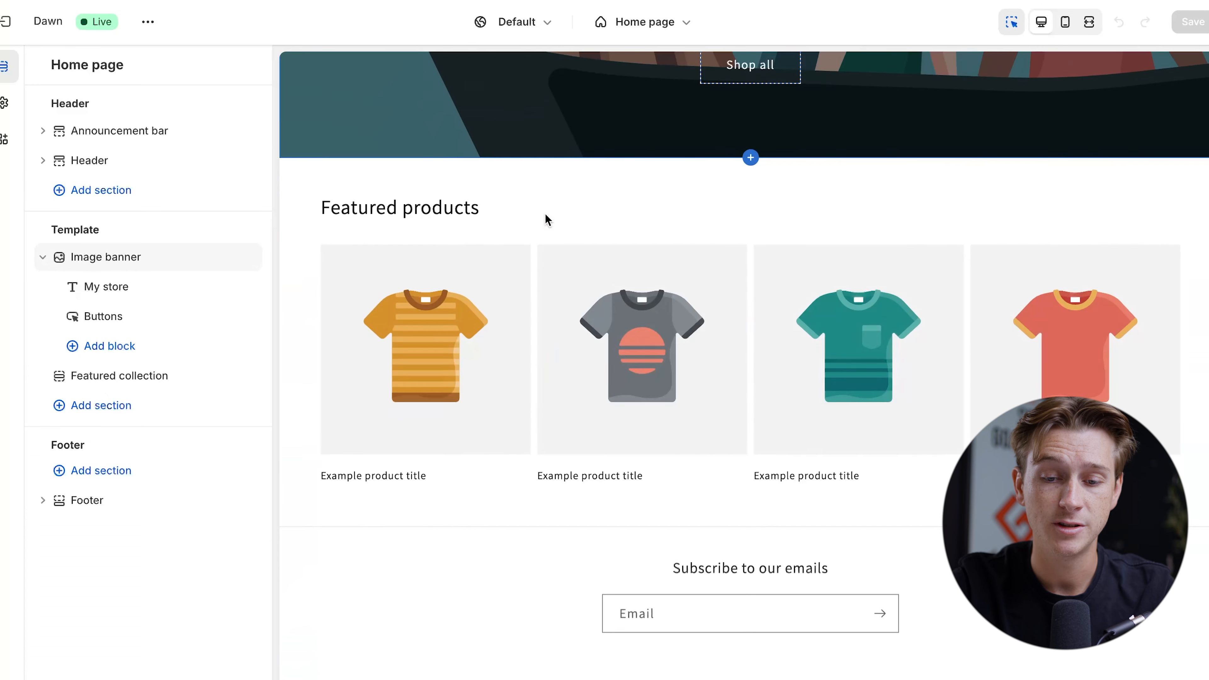
pyautogui.scroll(10, 545, 215)
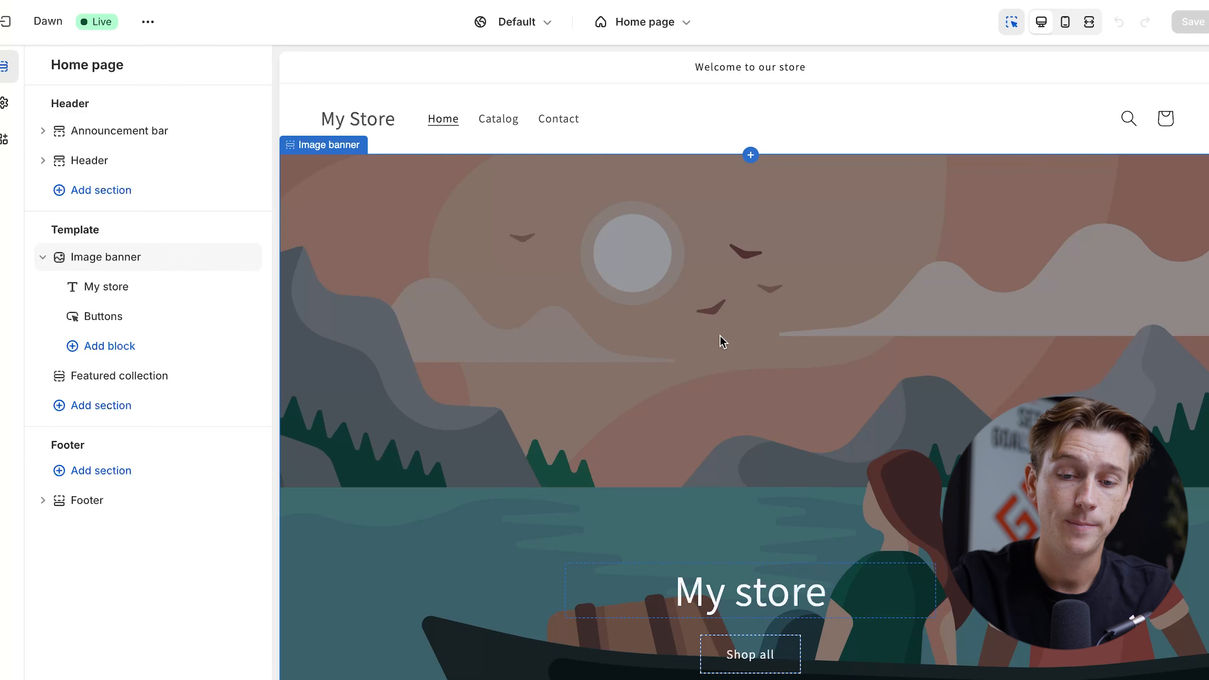
pyautogui.scroll(-1, 574, 289)
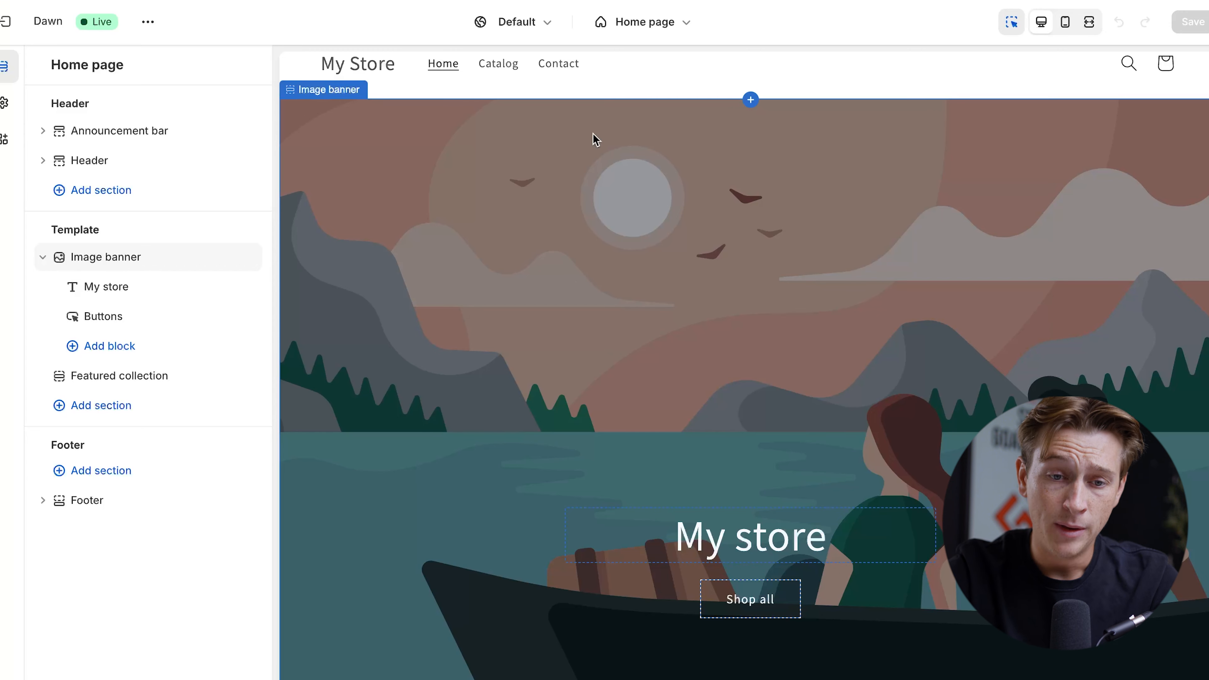
pyautogui.scroll(1, 595, 280)
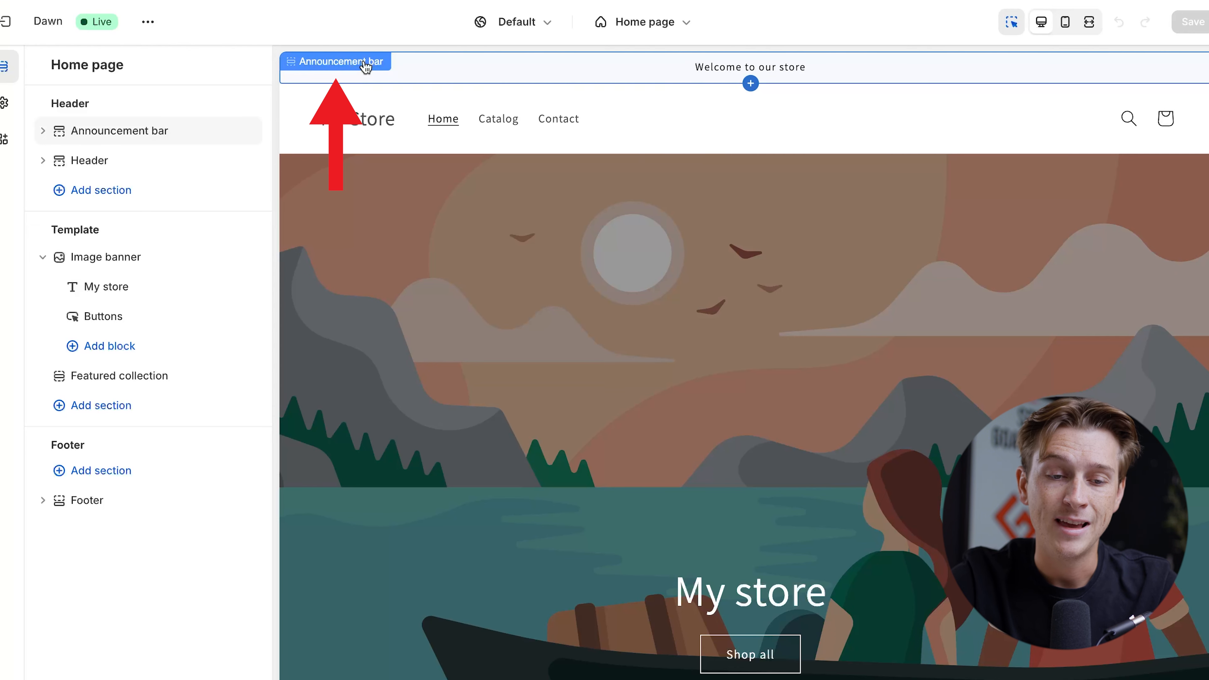
pyautogui.click(431, 80)
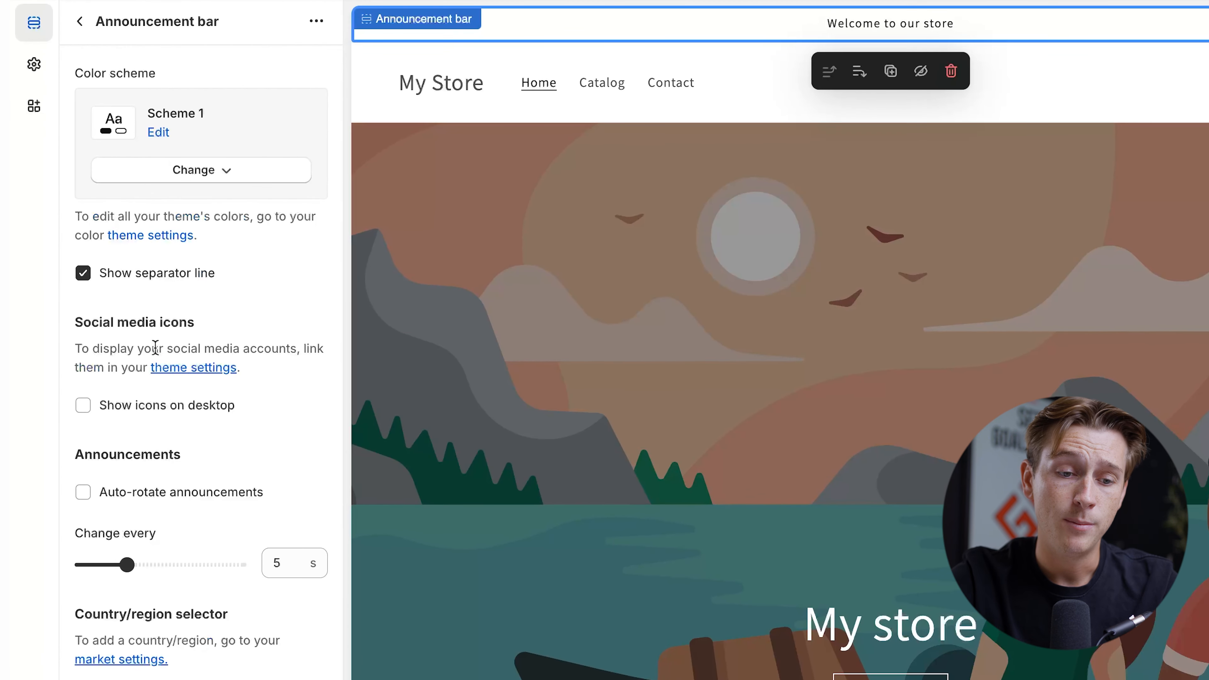
pyautogui.scroll(-2, 108, 349)
pyautogui.scroll(2, 155, 347)
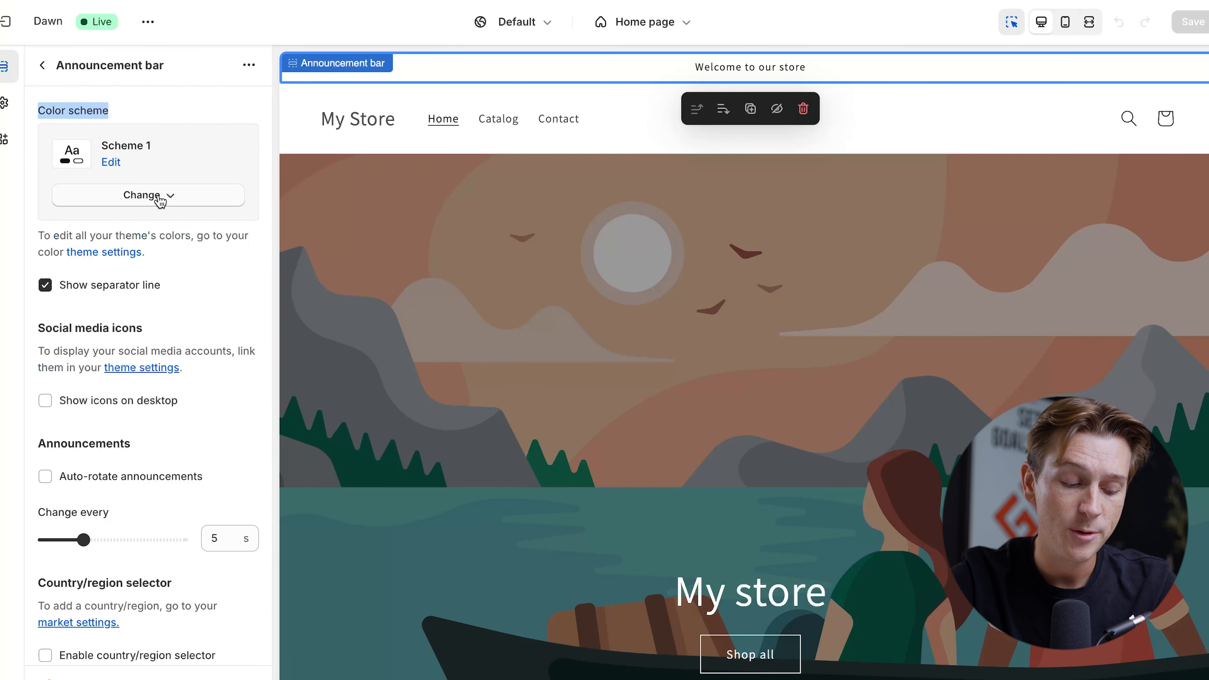
pyautogui.click(160, 201)
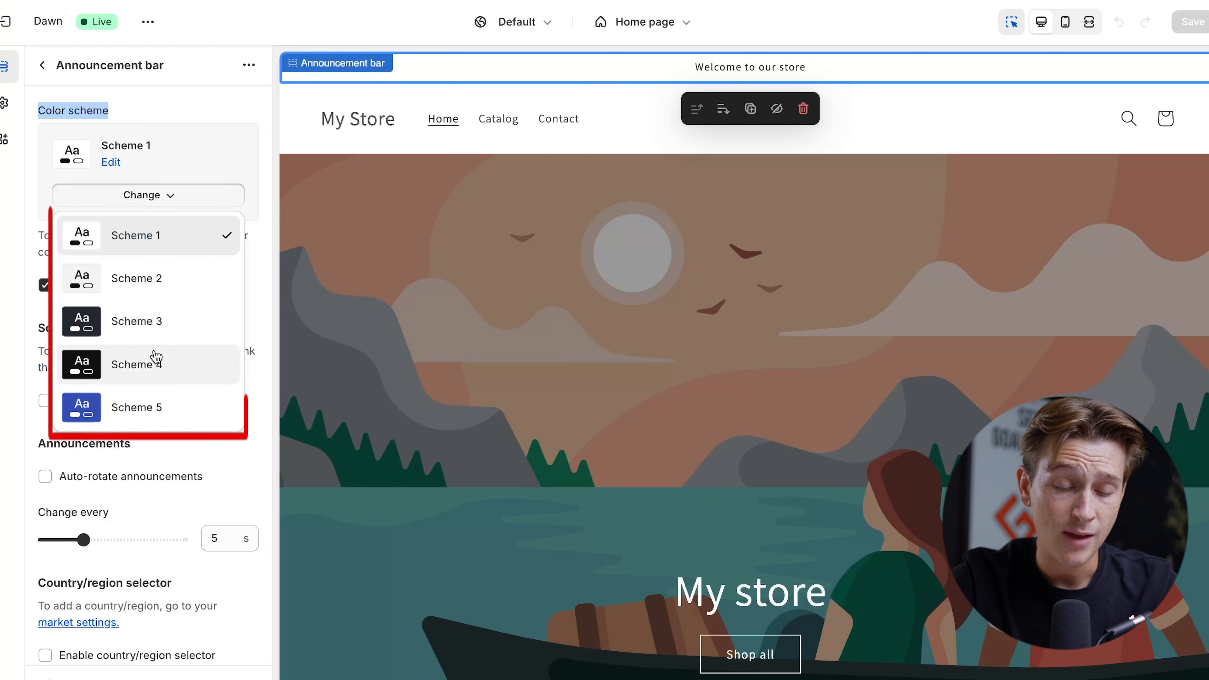
pyautogui.click(164, 407)
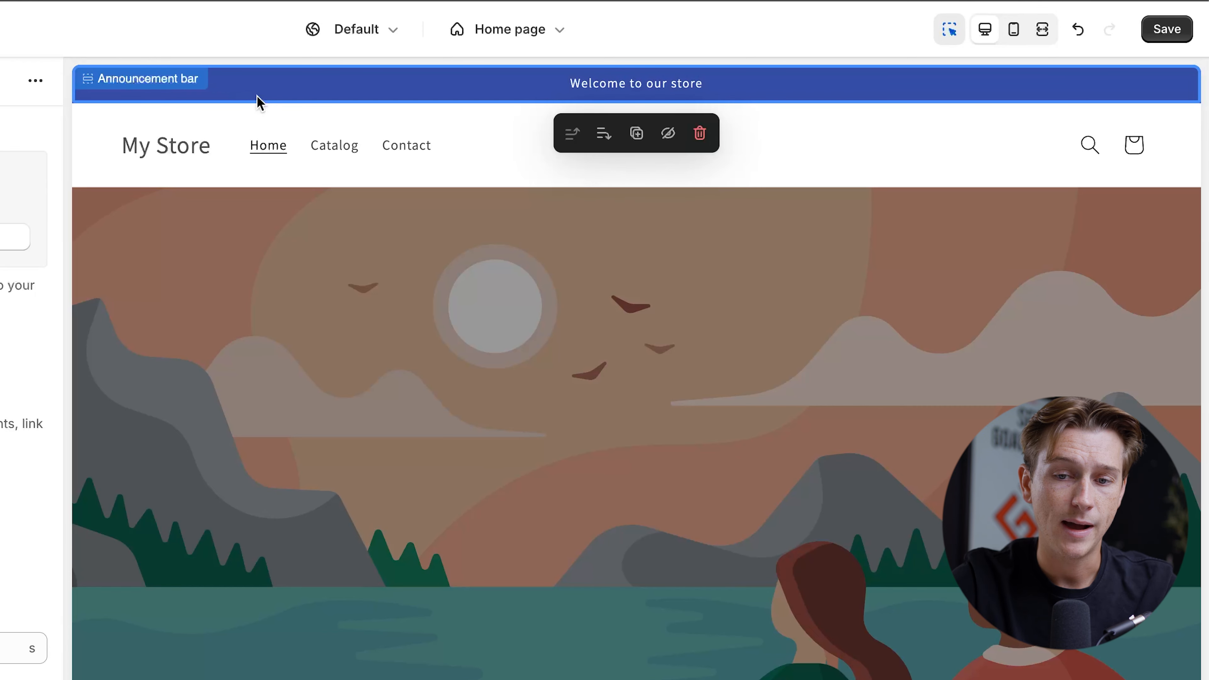
# - Replace the announcement bar's text with "50% OFF With Code 50OFF"
pyautogui.doubleClick(618, 86)
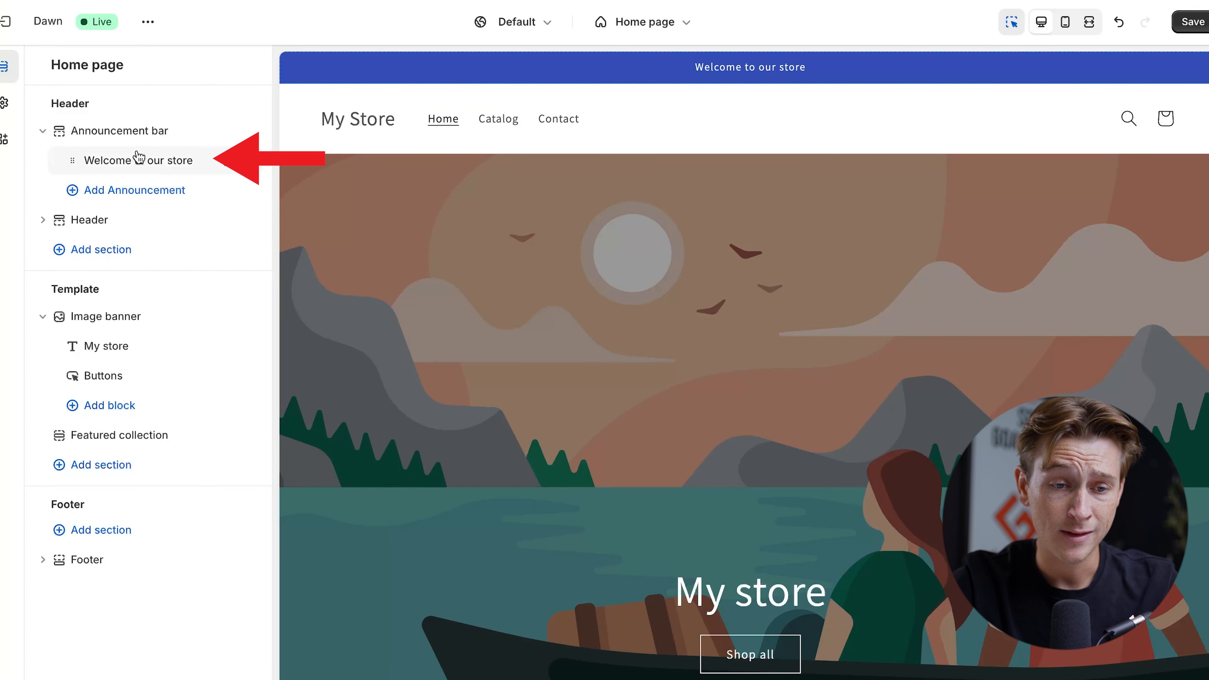
pyautogui.click(123, 168)
pyautogui.click(168, 138)
pyautogui.press('super+a')
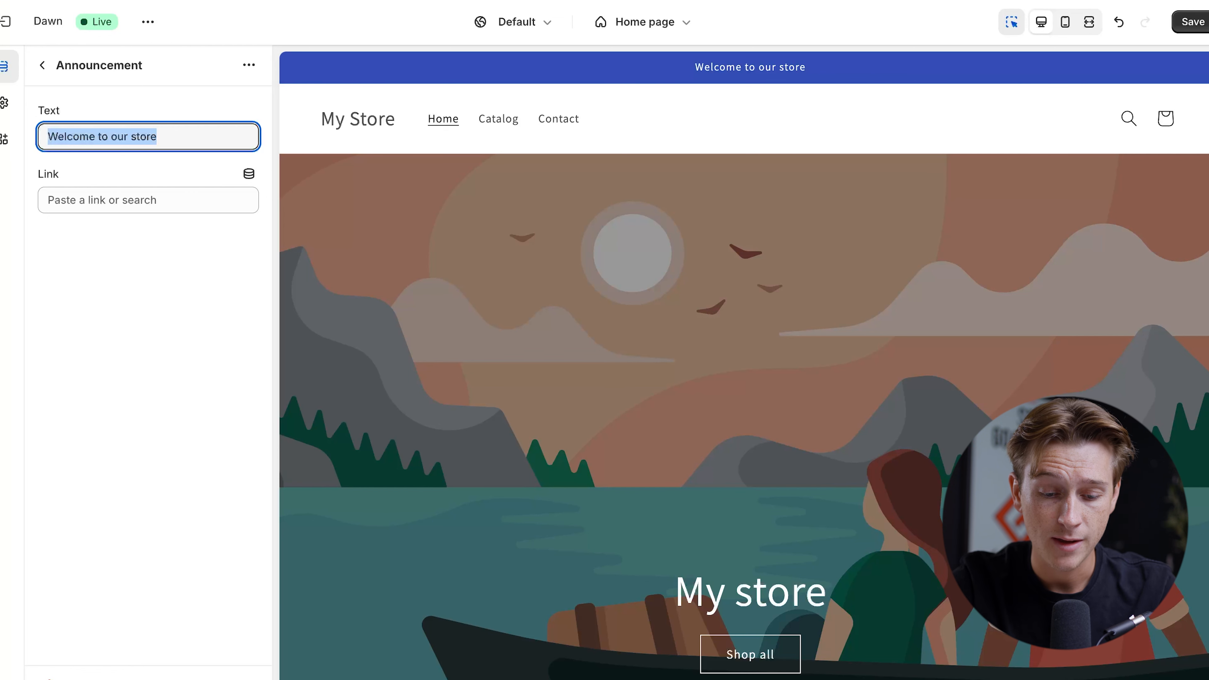
pyautogui.write('50% OFF With')
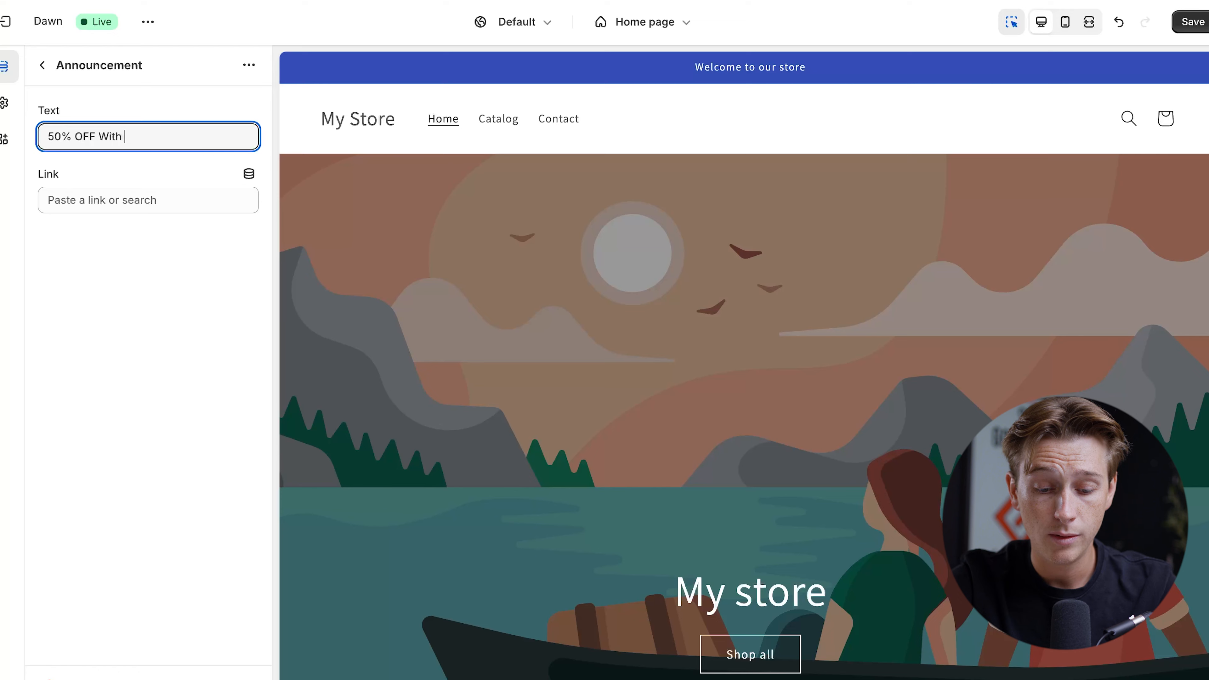
pyautogui.write('50OFF')
# - Try the Footer menu as the header's menu and switch it back to Main menu
pyautogui.click(641, 98)
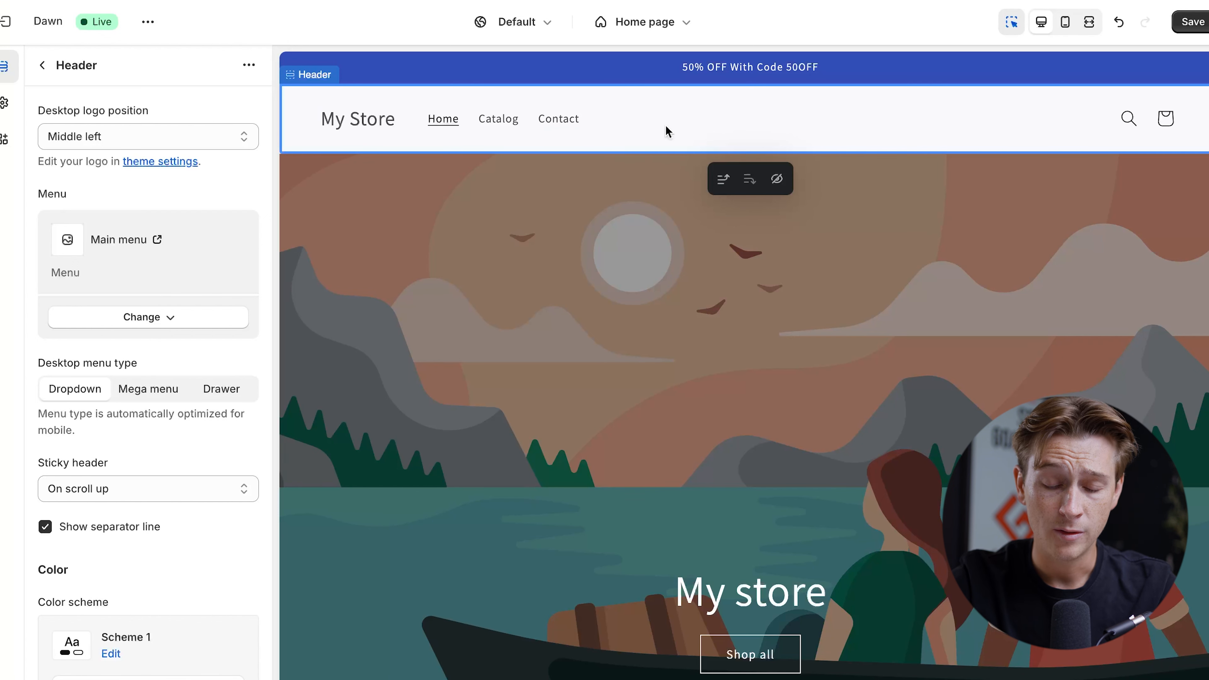
pyautogui.click(114, 320)
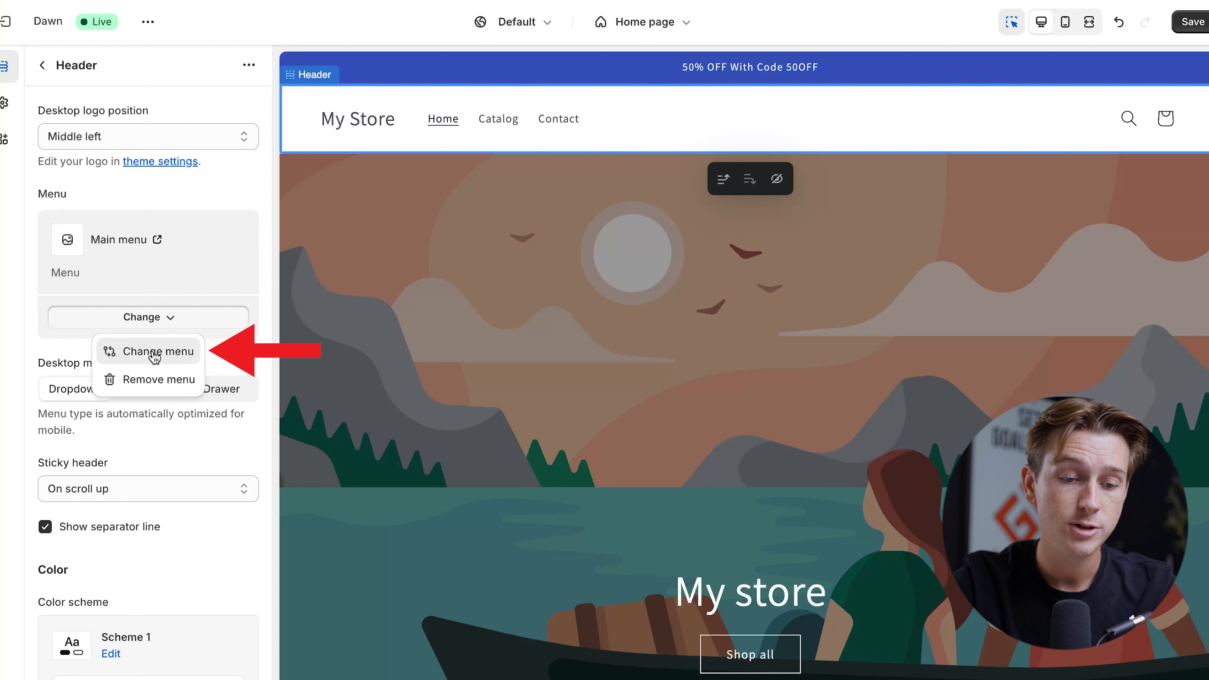
pyautogui.click(155, 353)
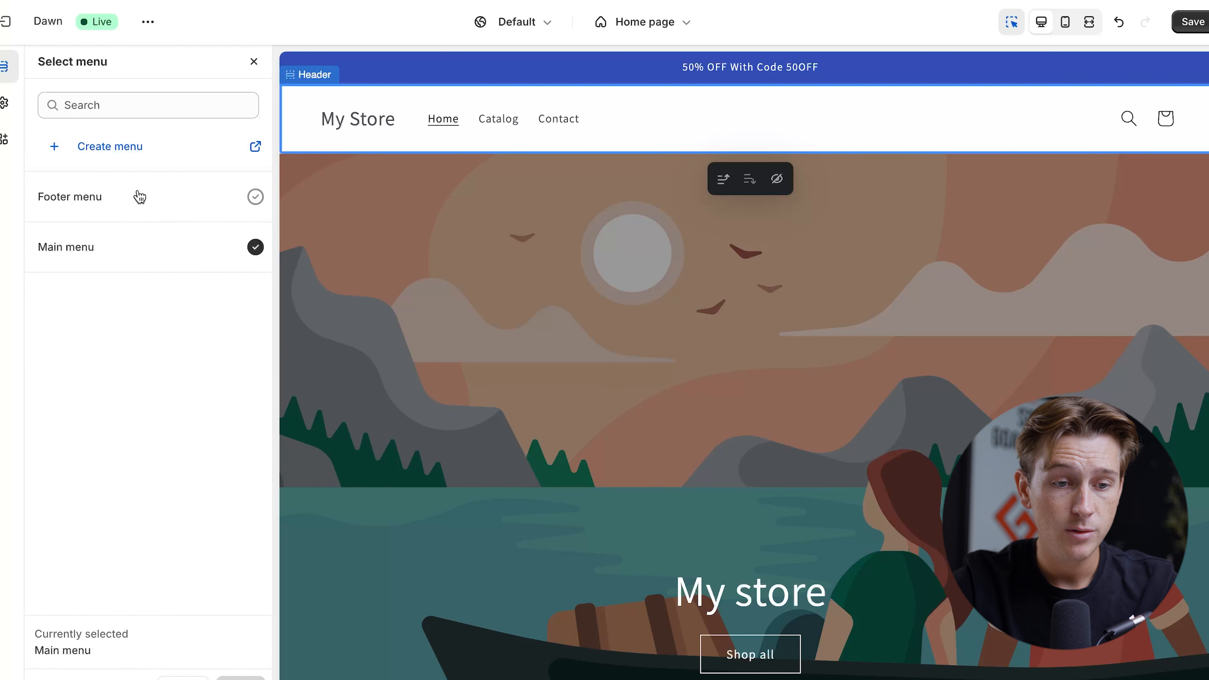
pyautogui.click(97, 203)
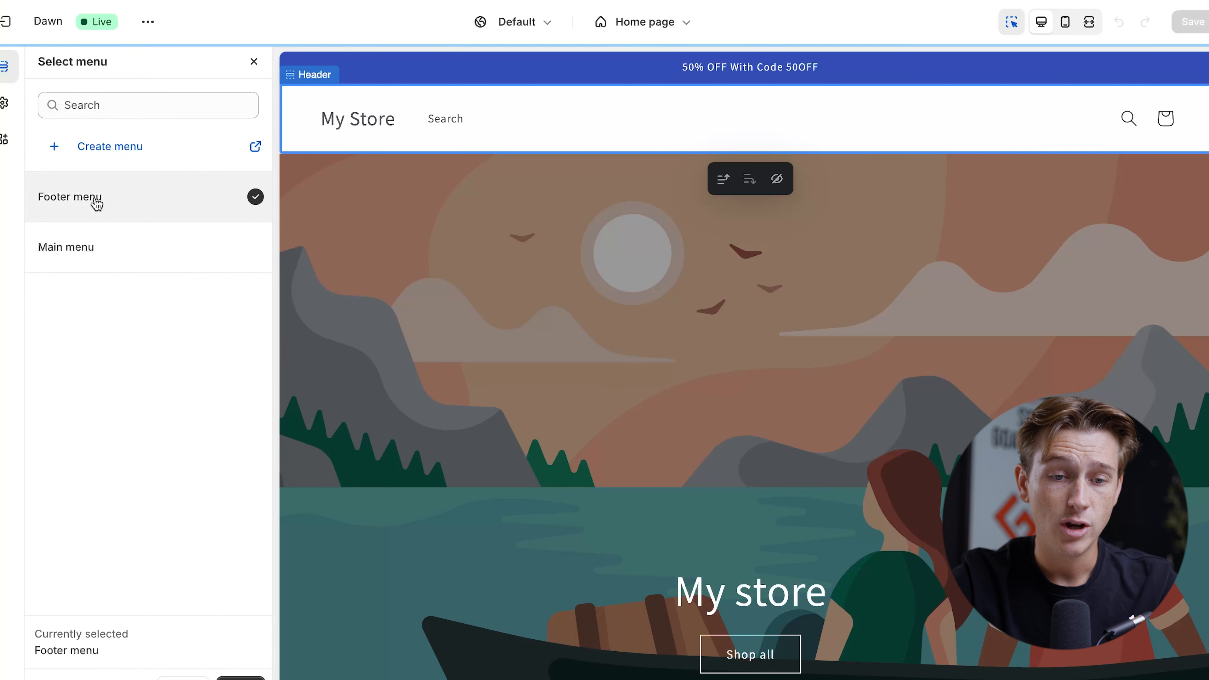
pyautogui.click(124, 257)
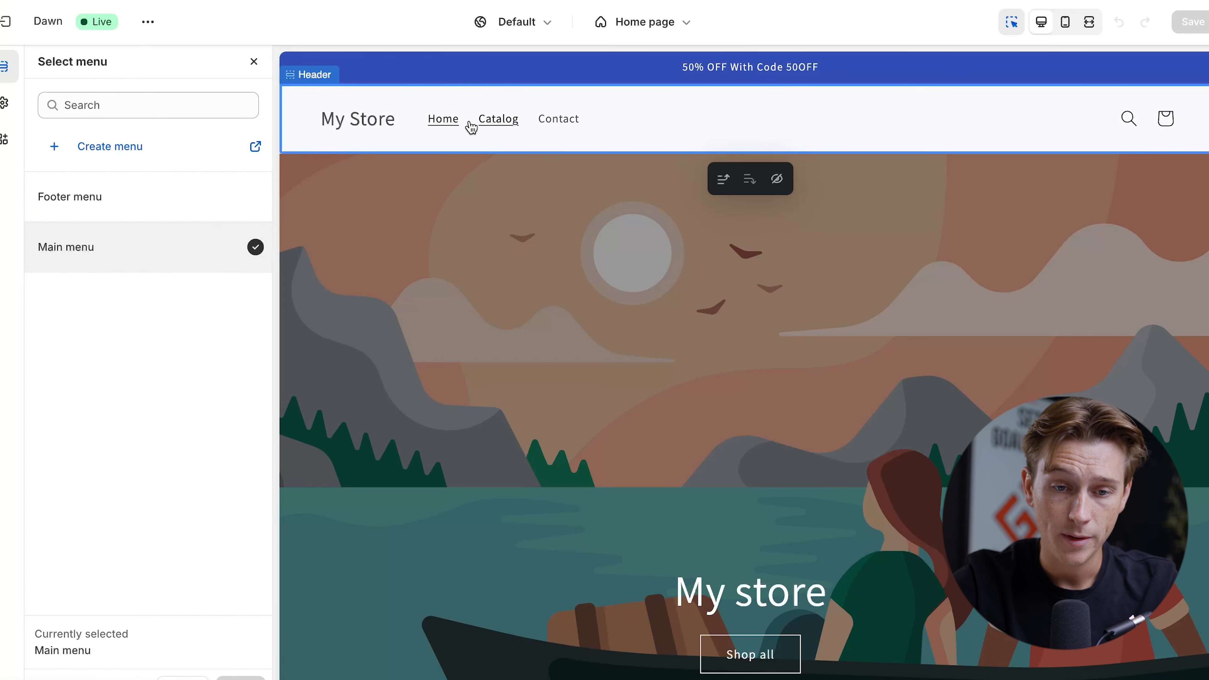
# - Start creating a new navigation menu for the store and title it "Shirts"
pyautogui.click(117, 151)
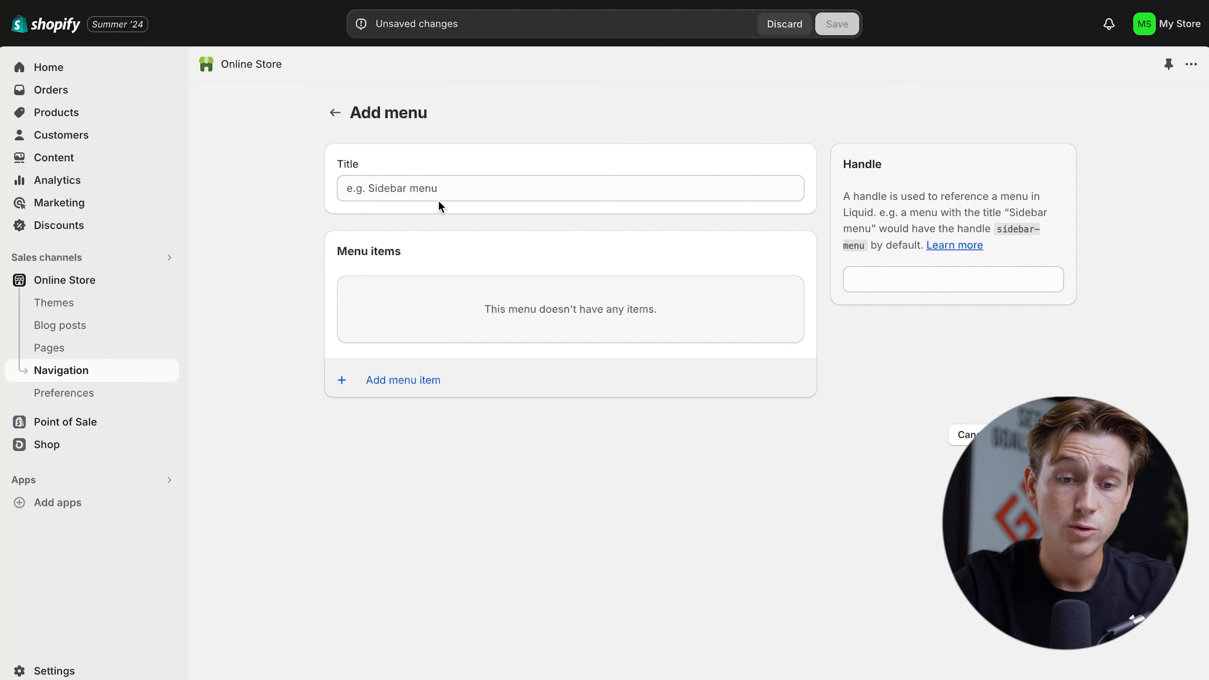
pyautogui.click(369, 187)
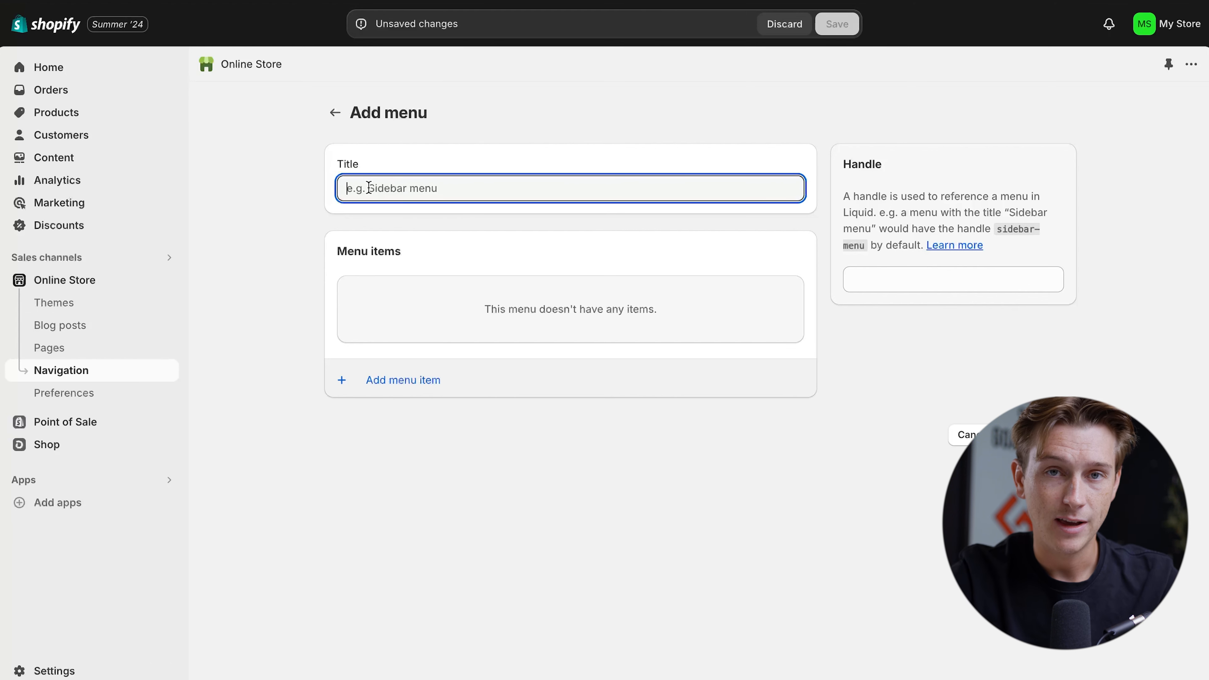
pyautogui.write('Shirts')
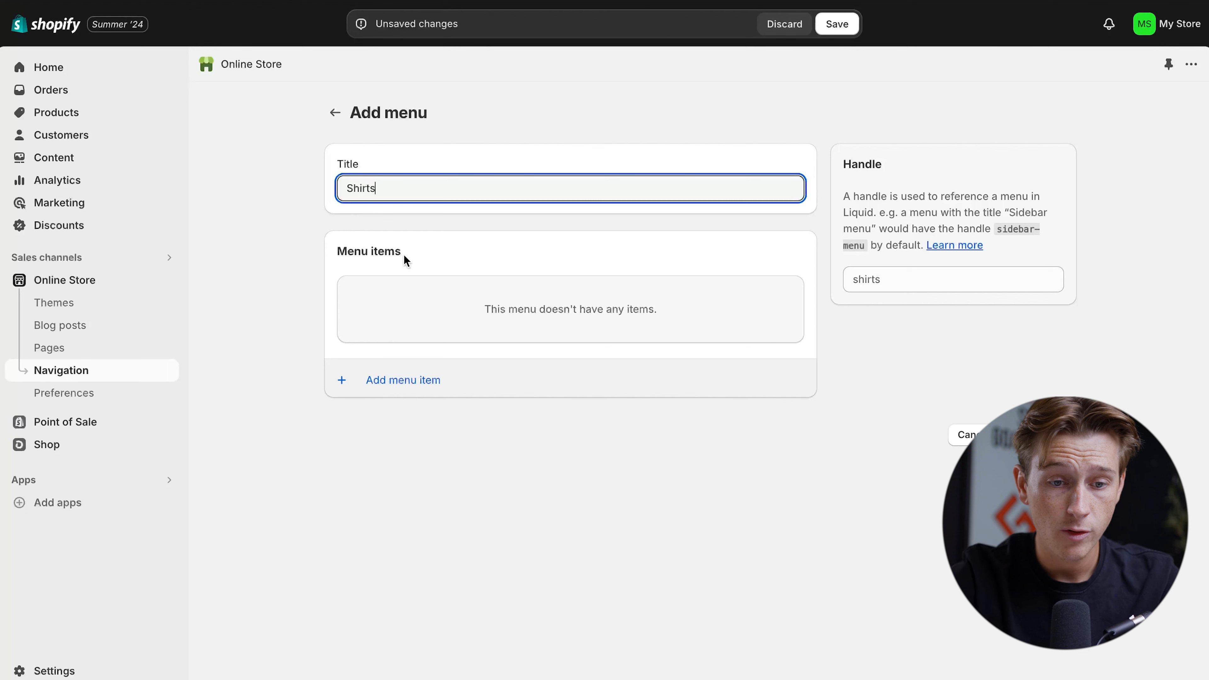
# - Add a menu item named "Shirts" that links to All products, and save the new menu
pyautogui.click(417, 383)
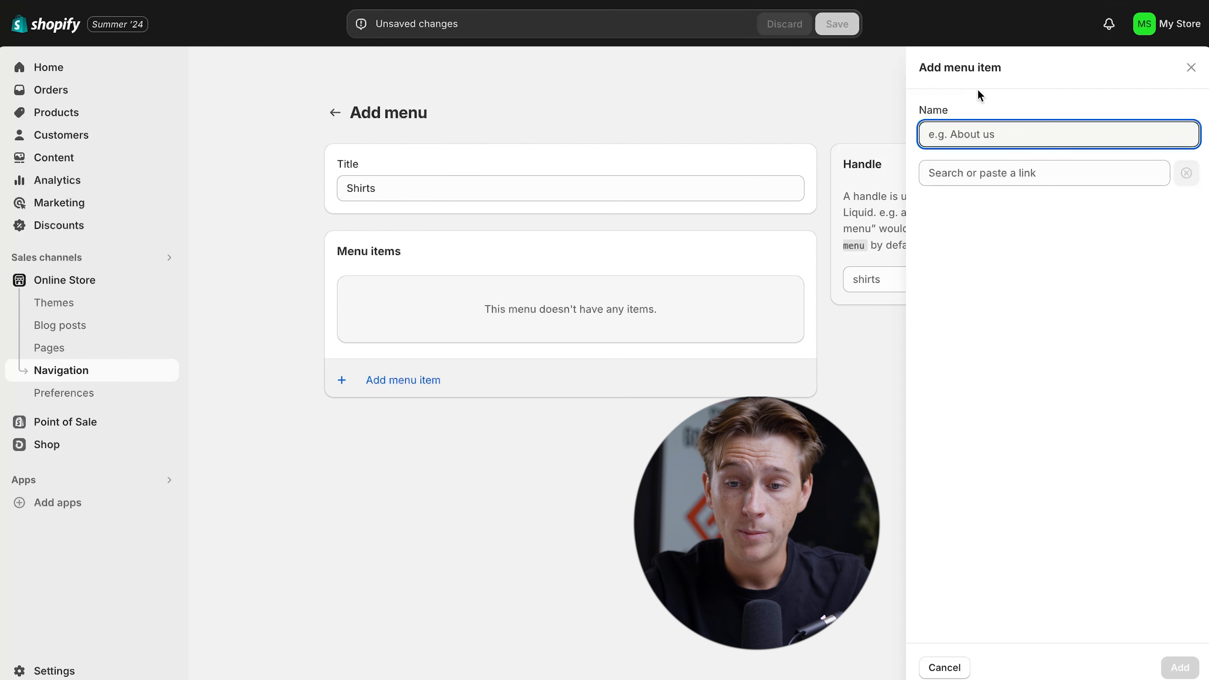
pyautogui.click(988, 174)
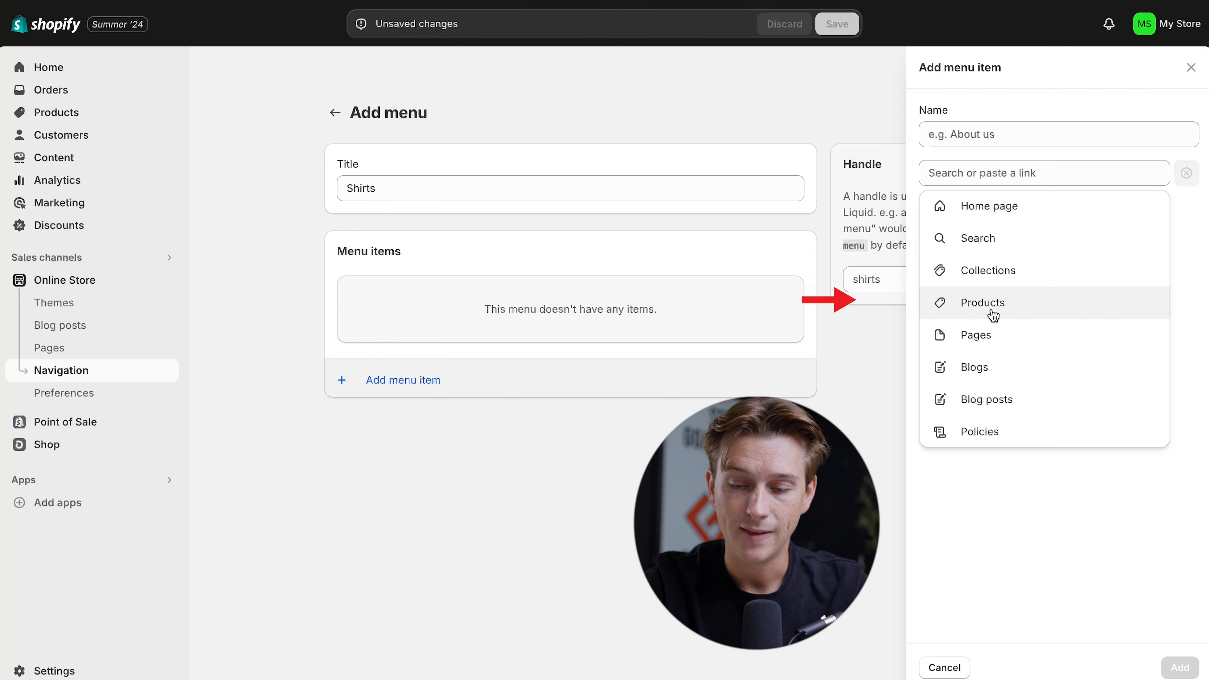
pyautogui.click(1002, 139)
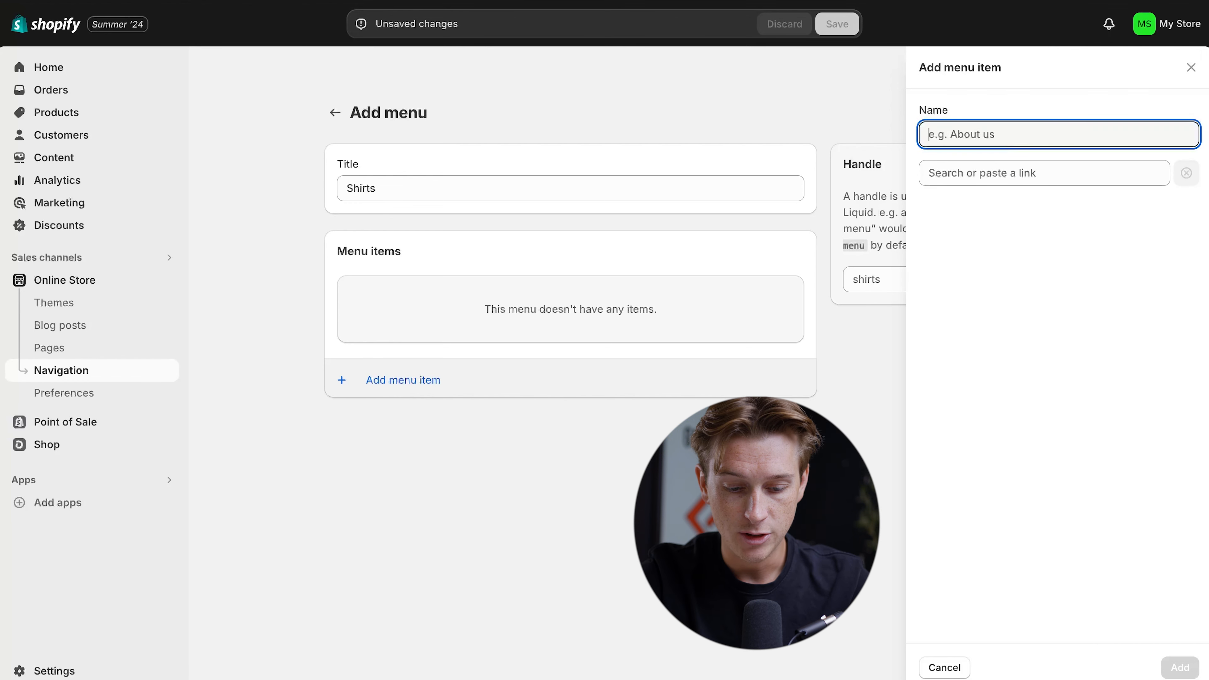
pyautogui.write('Shirts')
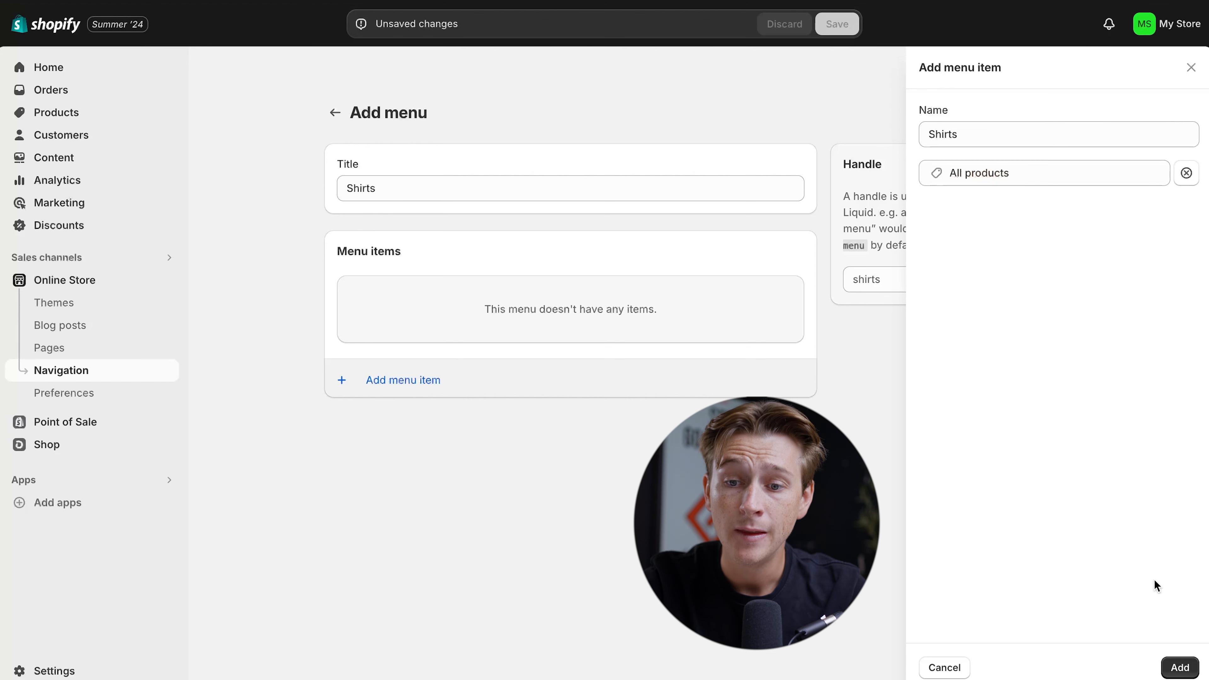
pyautogui.click(1179, 666)
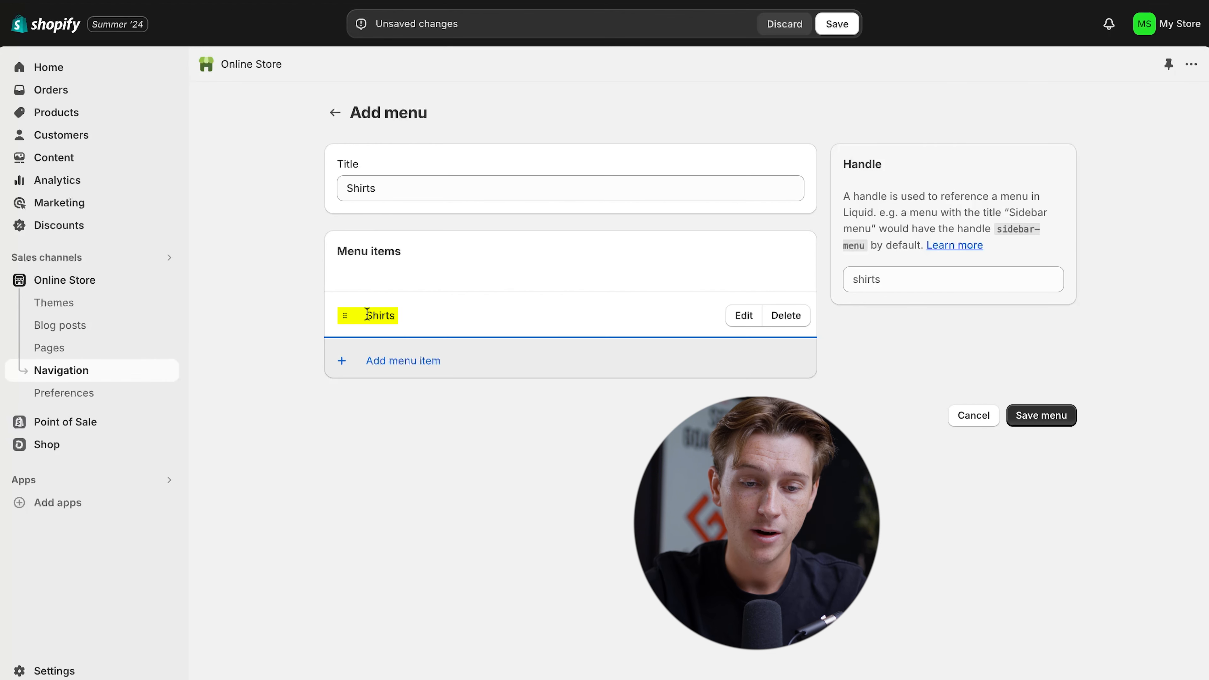
pyautogui.click(1047, 416)
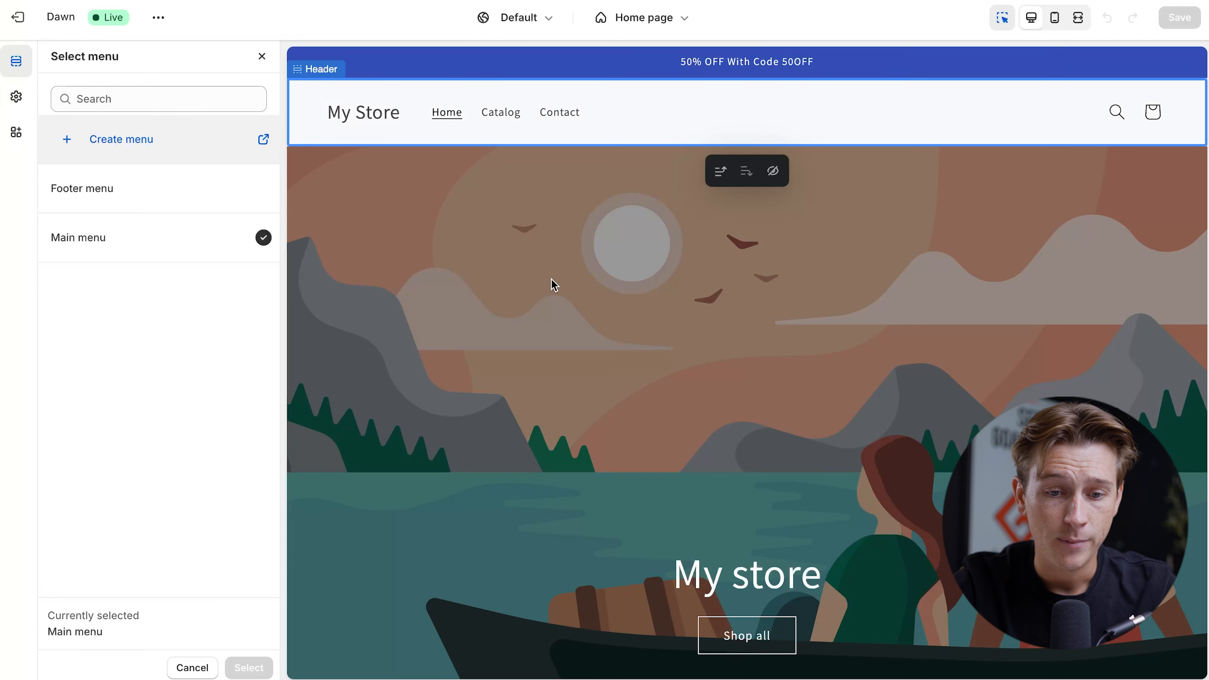
# - Open the image banner's settings and start selecting its first image
pyautogui.scroll(-3, 550, 284)
pyautogui.scroll(1, 549, 285)
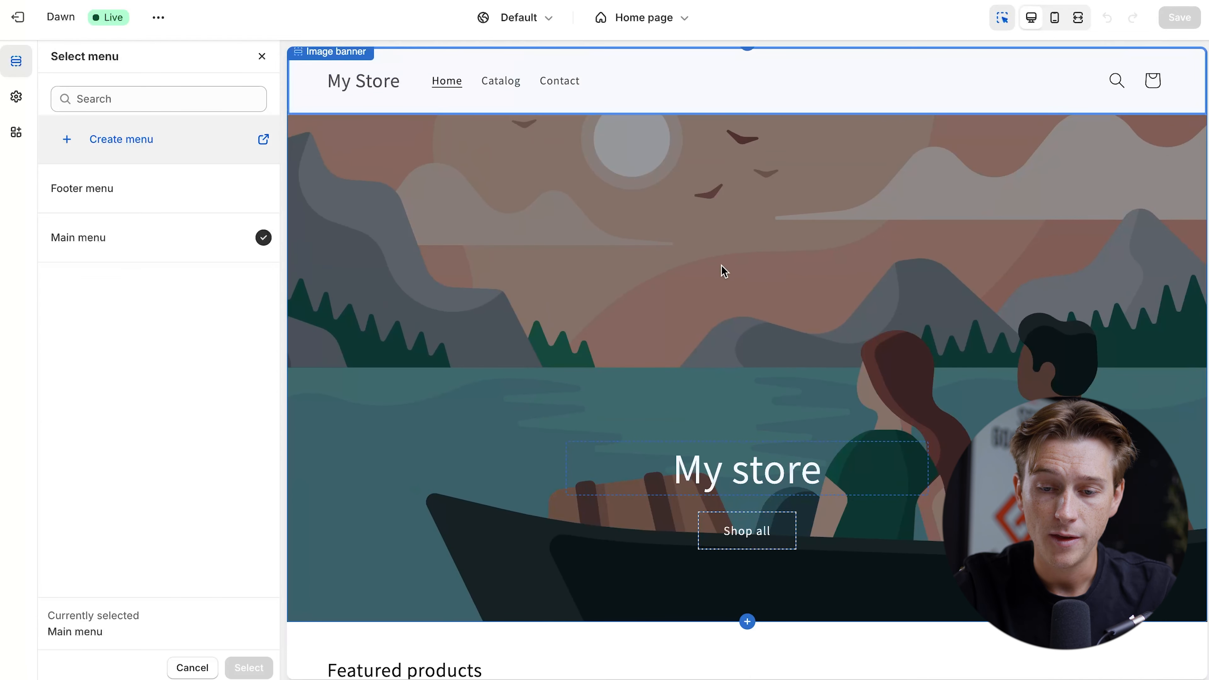
pyautogui.click(783, 281)
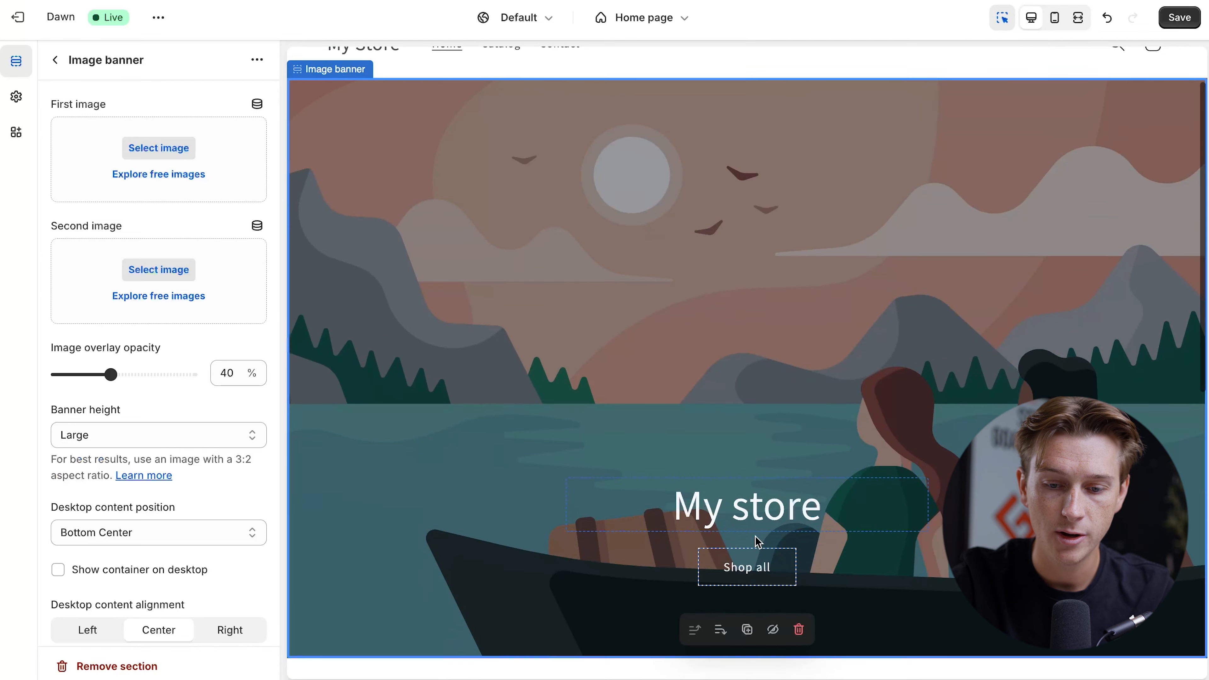
pyautogui.scroll(2, 653, 327)
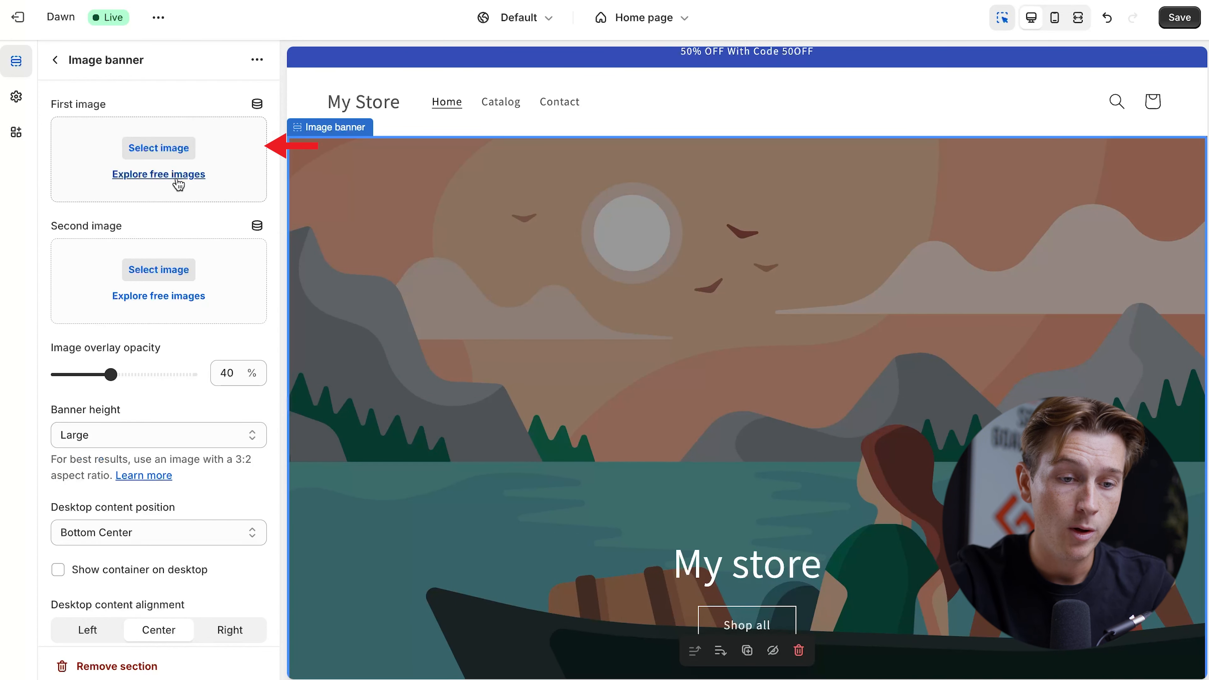
pyautogui.click(162, 149)
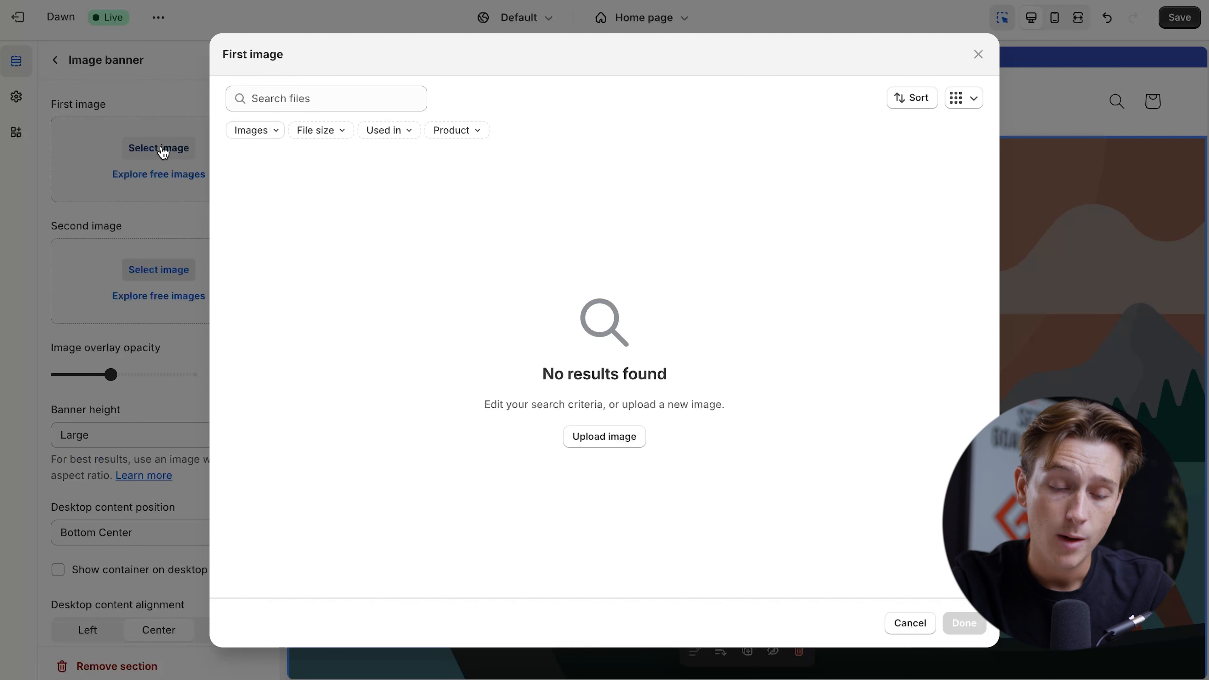
# - Upload "glacé hero image.png" from the Hero Image folder and use it as the banner's first image
pyautogui.click(618, 433)
pyautogui.click(381, 210)
pyautogui.click(454, 246)
pyautogui.press('Right')
pyautogui.press('Right')
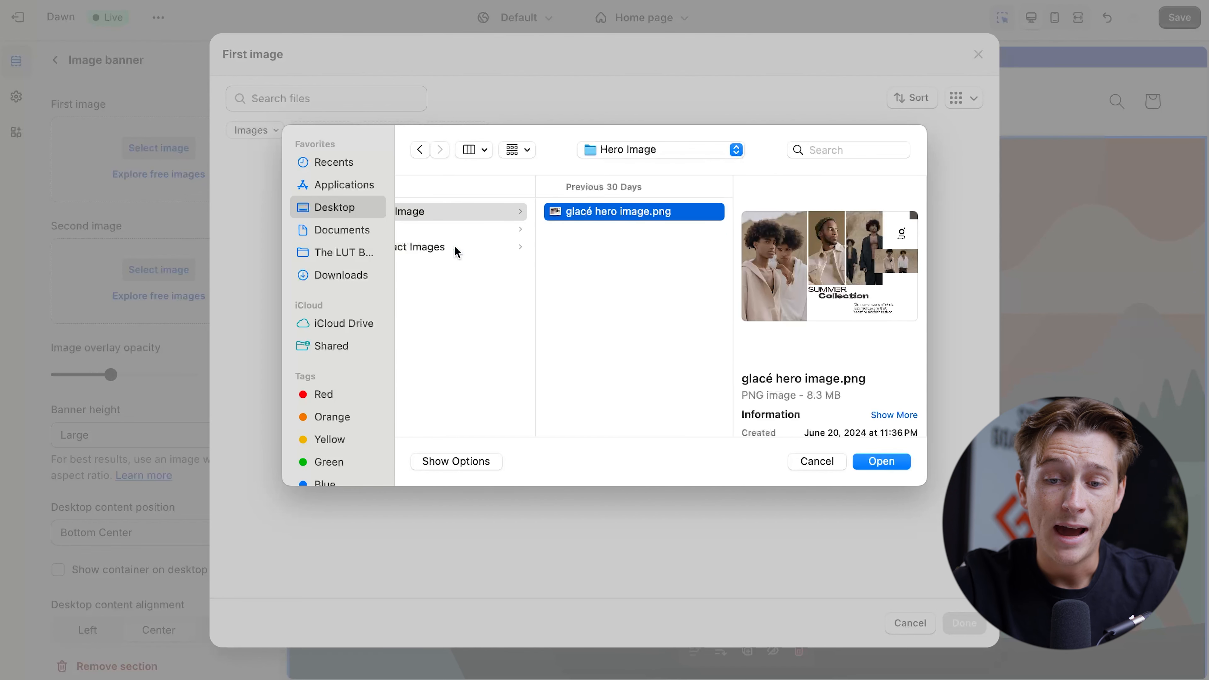
pyautogui.press('Left')
pyautogui.press('Down')
pyautogui.press('Down')
pyautogui.press('Up')
pyautogui.press('Up')
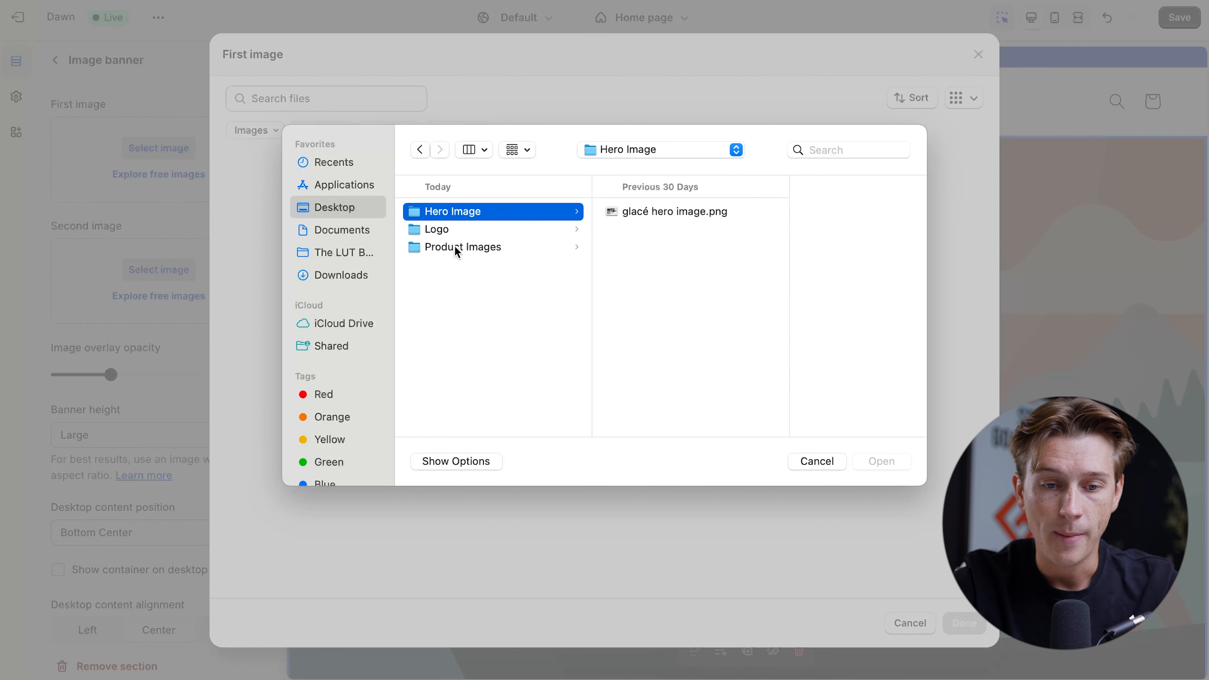
pyautogui.press('Right')
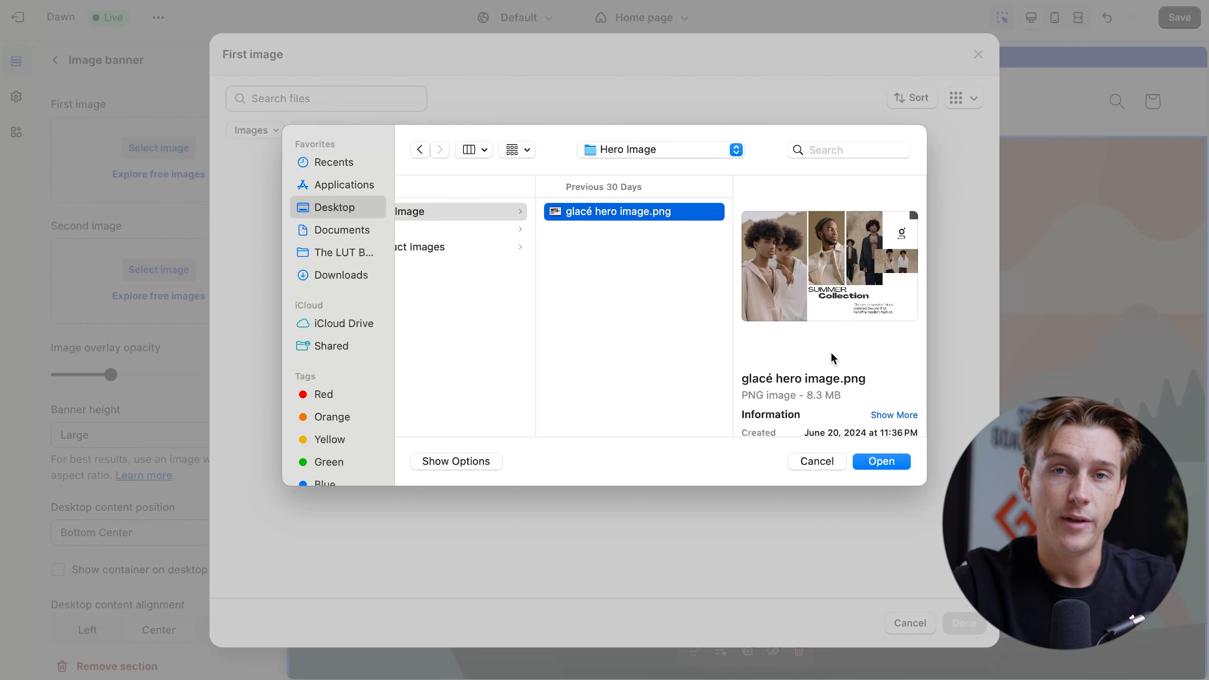
pyautogui.click(873, 462)
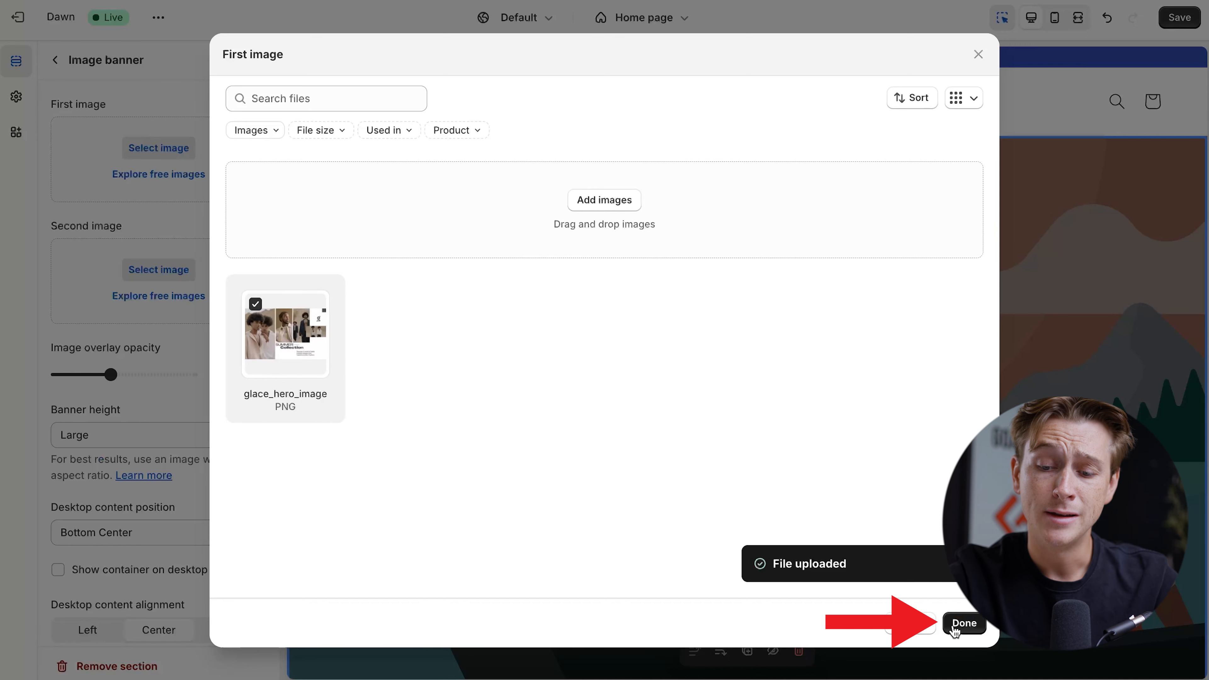
pyautogui.click(964, 622)
# - Replace the image banner's heading text with "Glace" and make it bold
pyautogui.scroll(-1, 537, 380)
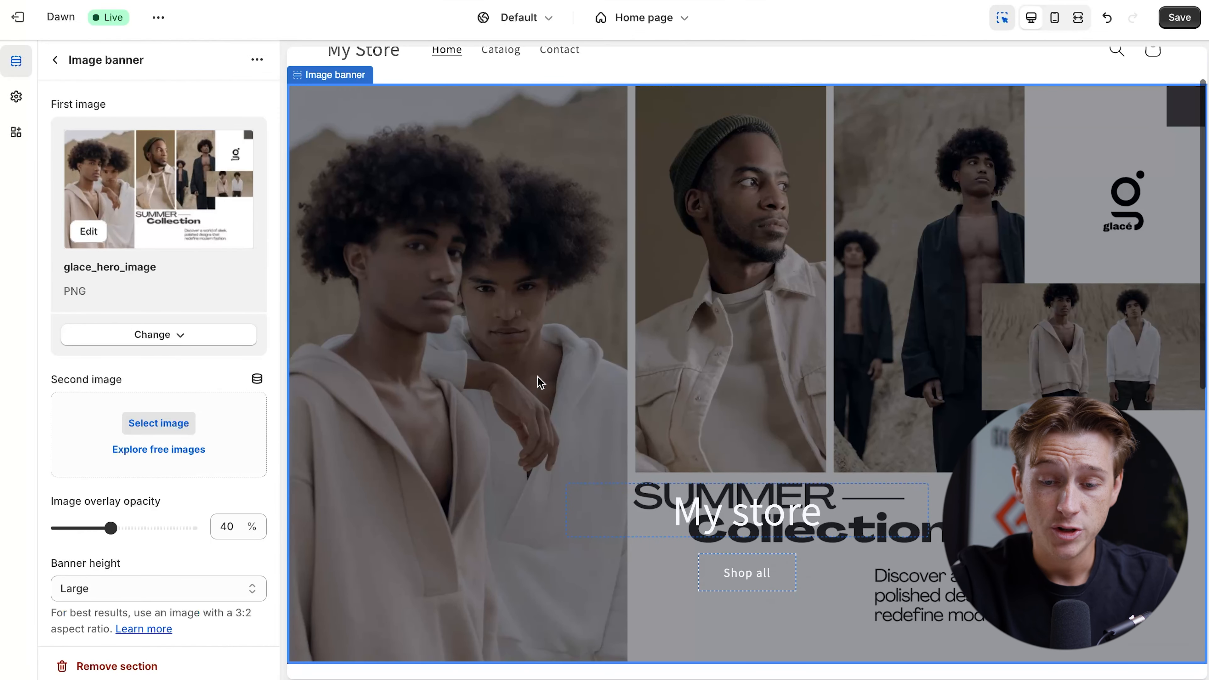
pyautogui.scroll(1, 538, 380)
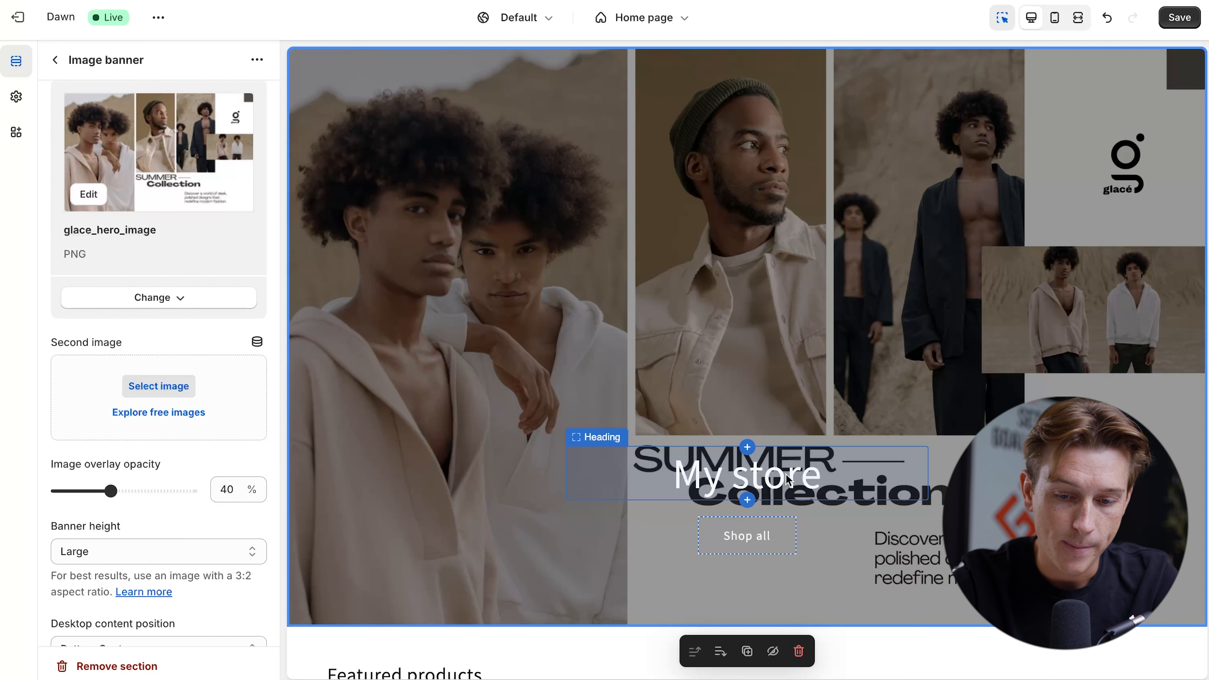
pyautogui.click(781, 482)
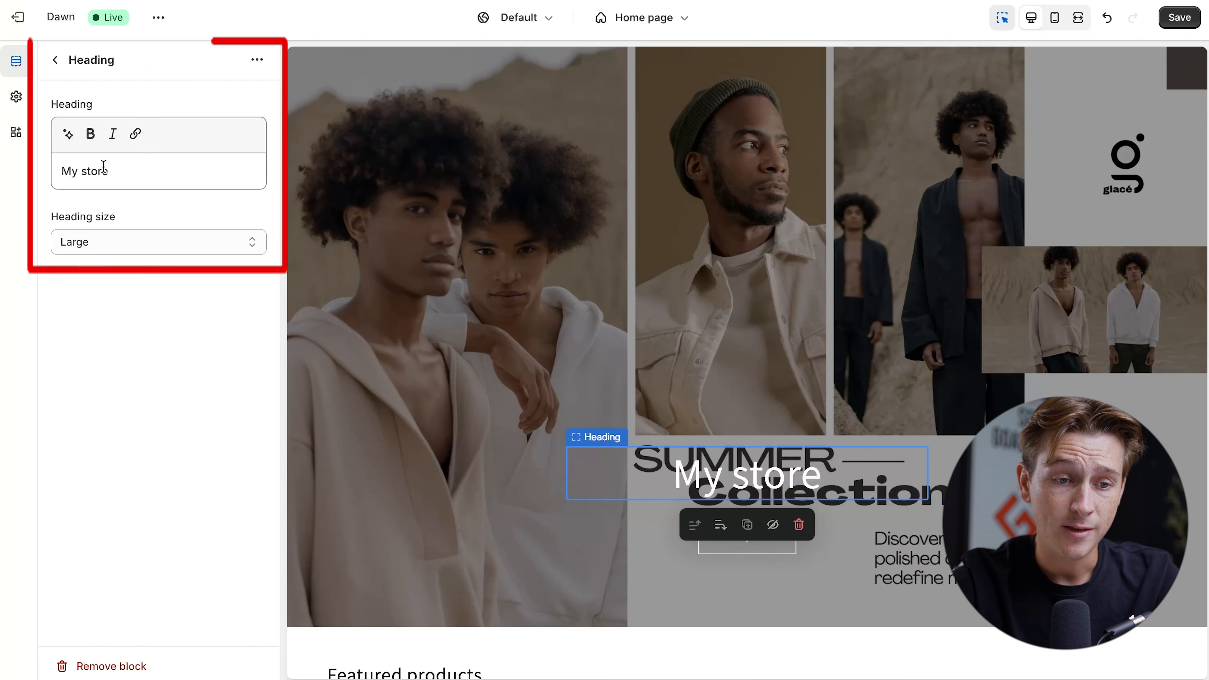
pyautogui.moveTo(141, 170); pyautogui.dragTo(5, 168)
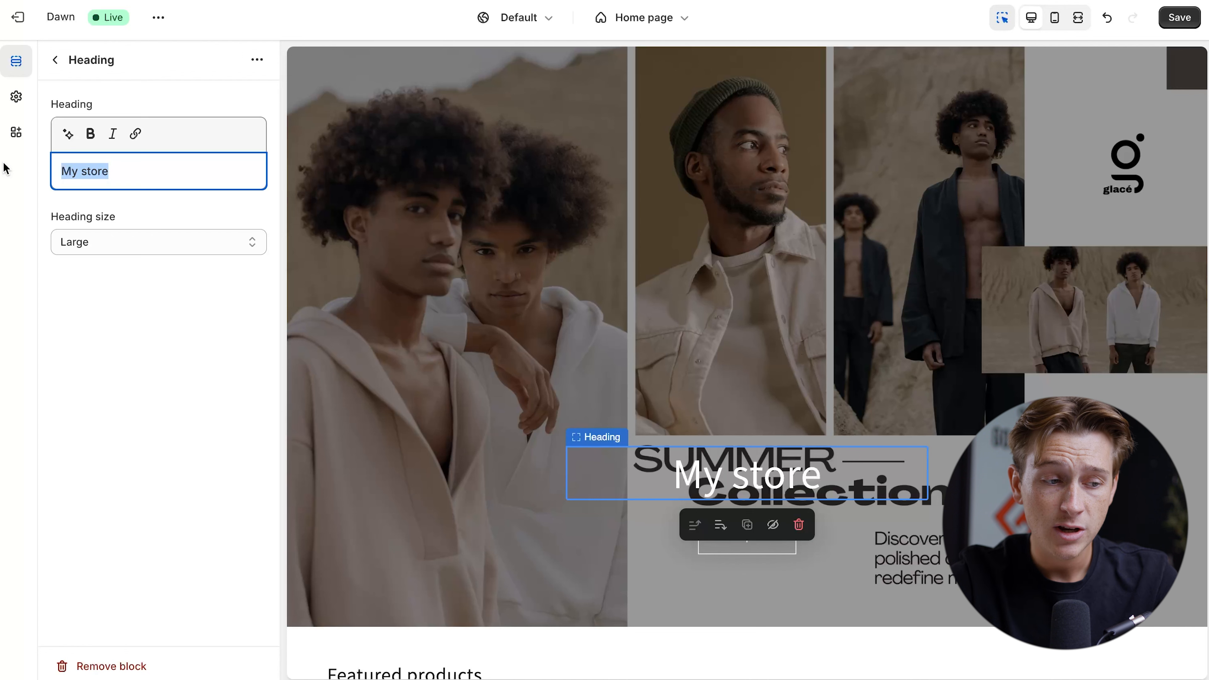
pyautogui.write('Glace')
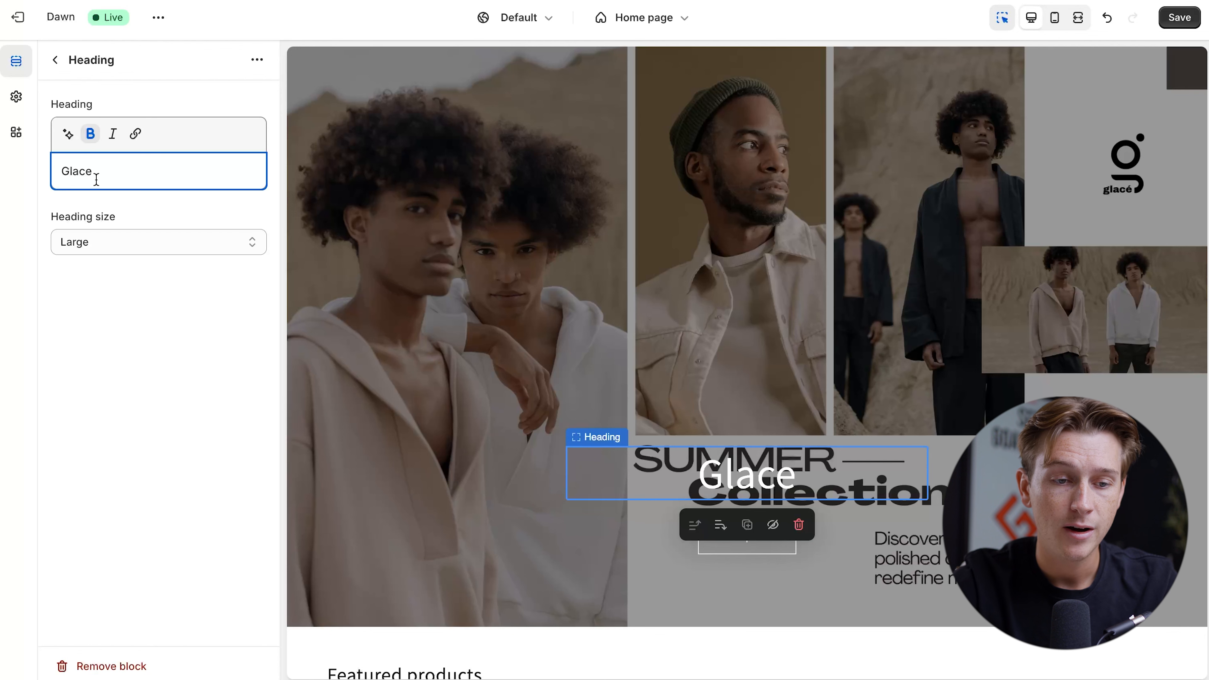
pyautogui.moveTo(107, 180); pyautogui.dragTo(37, 174)
pyautogui.click(95, 144)
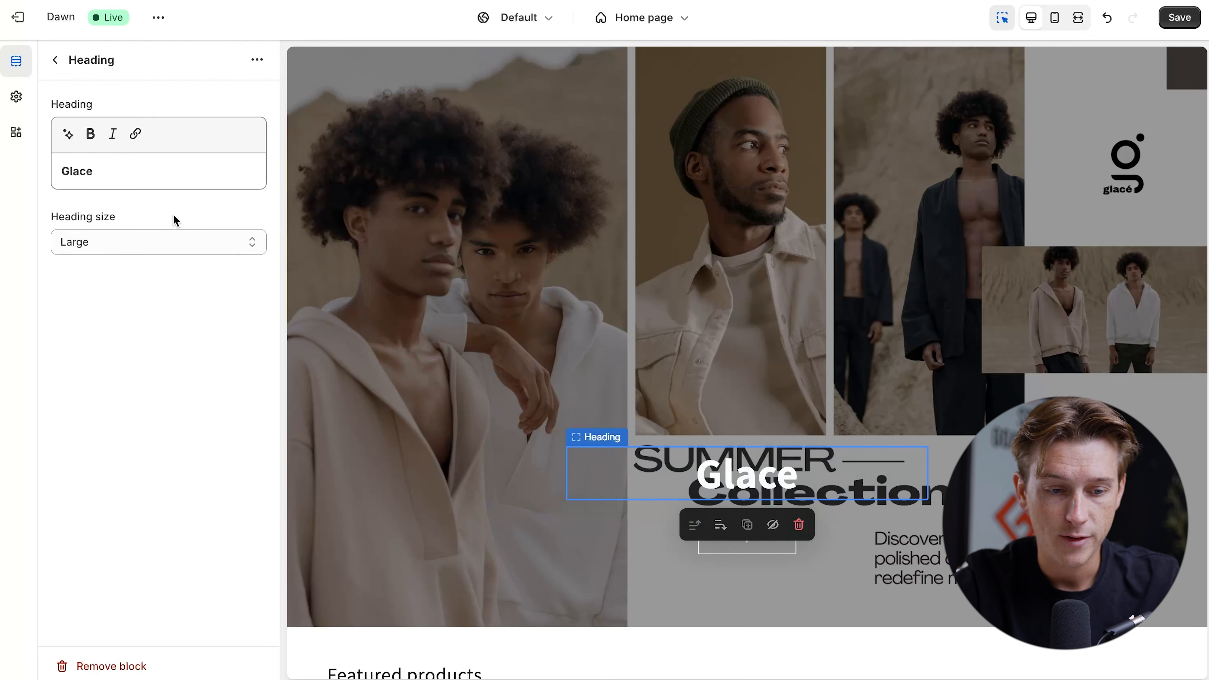
# - Open the Header section's settings and reduce its section padding
pyautogui.click(253, 67)
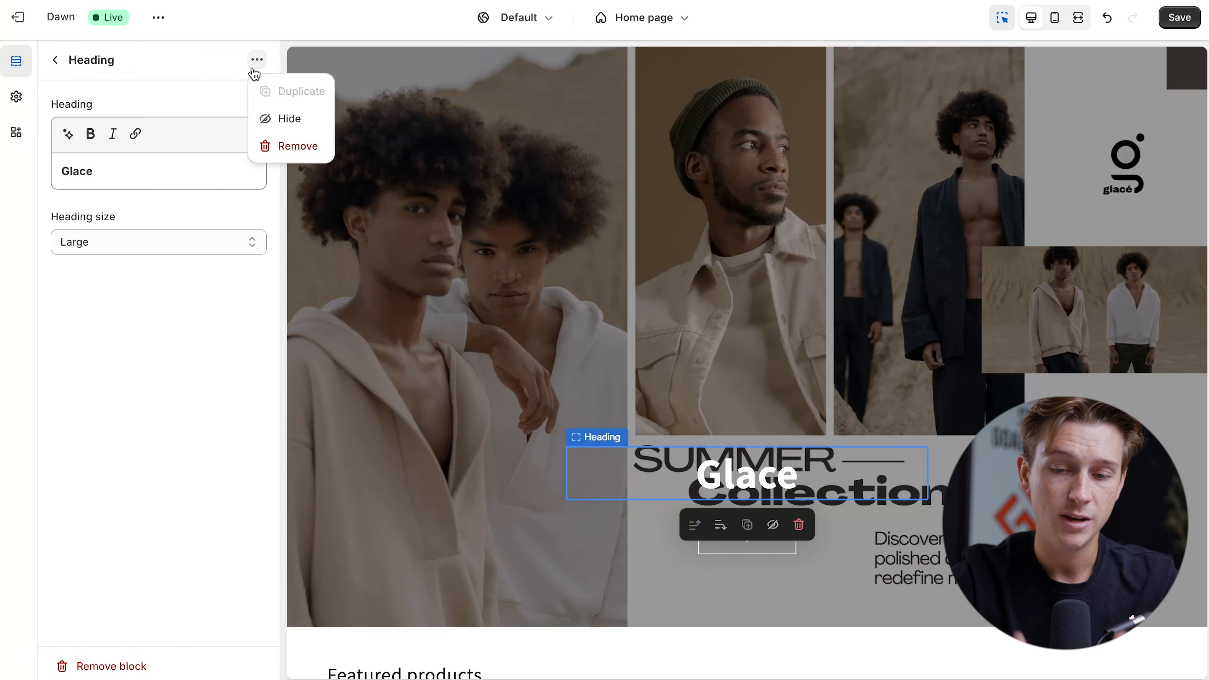
pyautogui.click(51, 60)
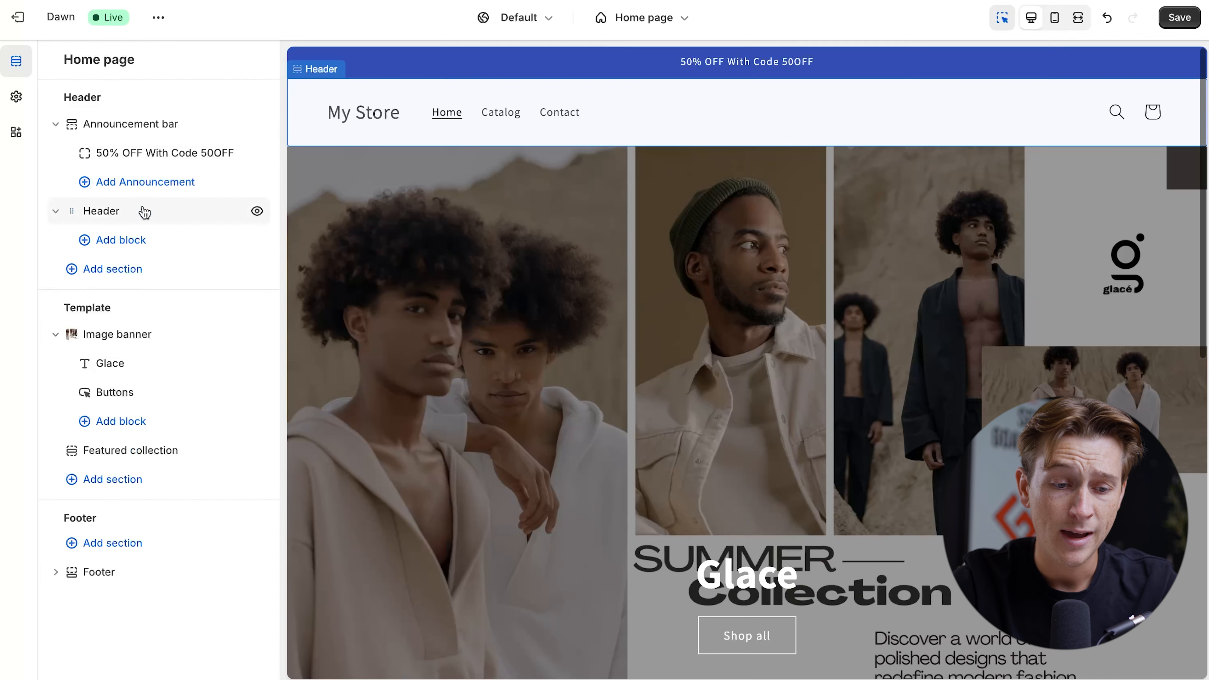
pyautogui.click(149, 210)
pyautogui.scroll(-10, 203, 407)
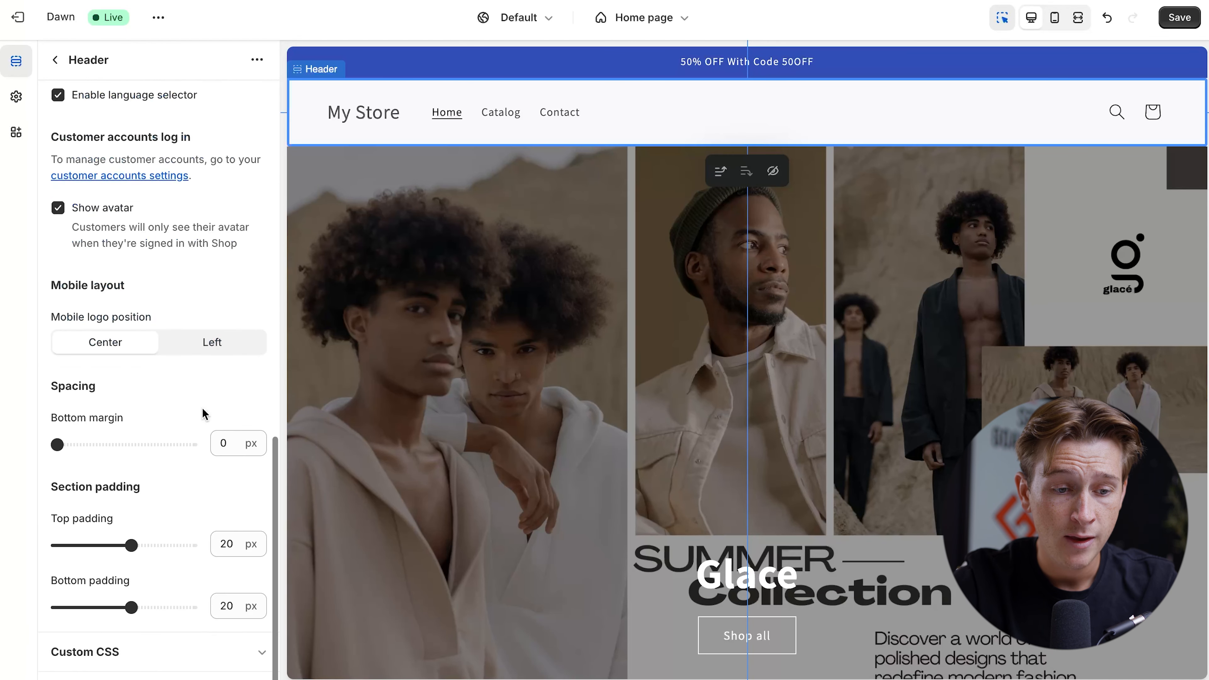
pyautogui.moveTo(137, 548)
pyautogui.mouseDown()
pyautogui.moveTo(57, 543)
pyautogui.moveTo(116, 544)
pyautogui.mouseUp()
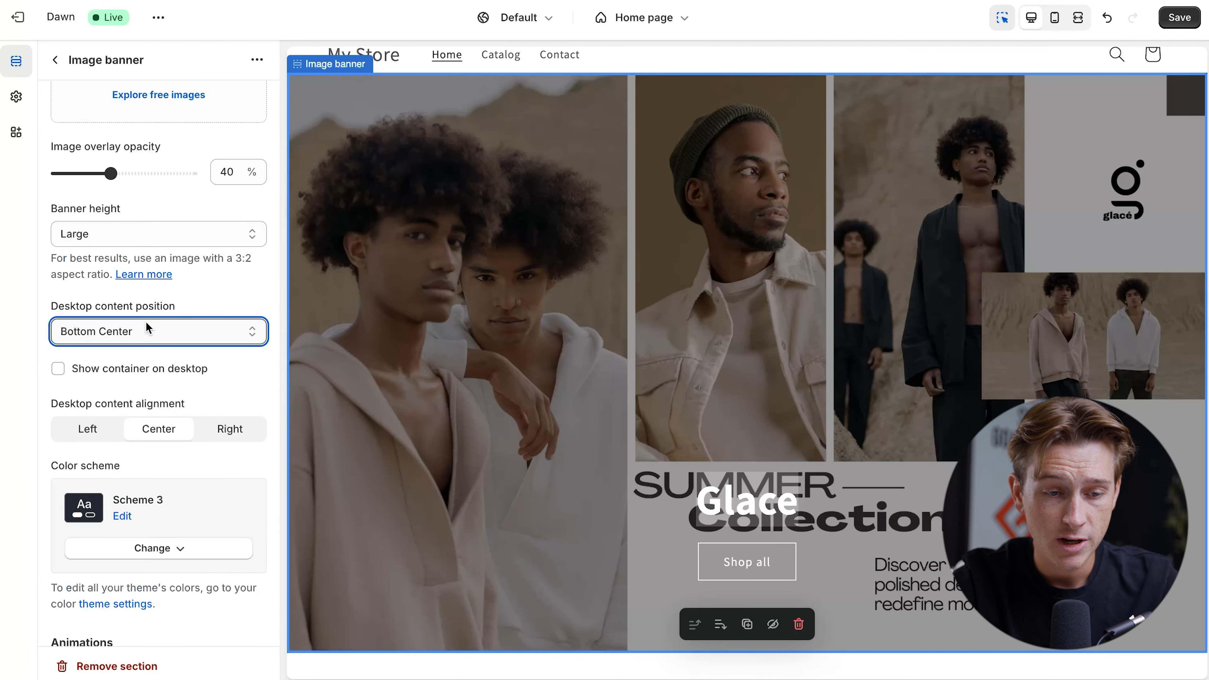
# - Try Top Left as the image banner's desktop content position and settle on Middle Left
pyautogui.click(107, 329)
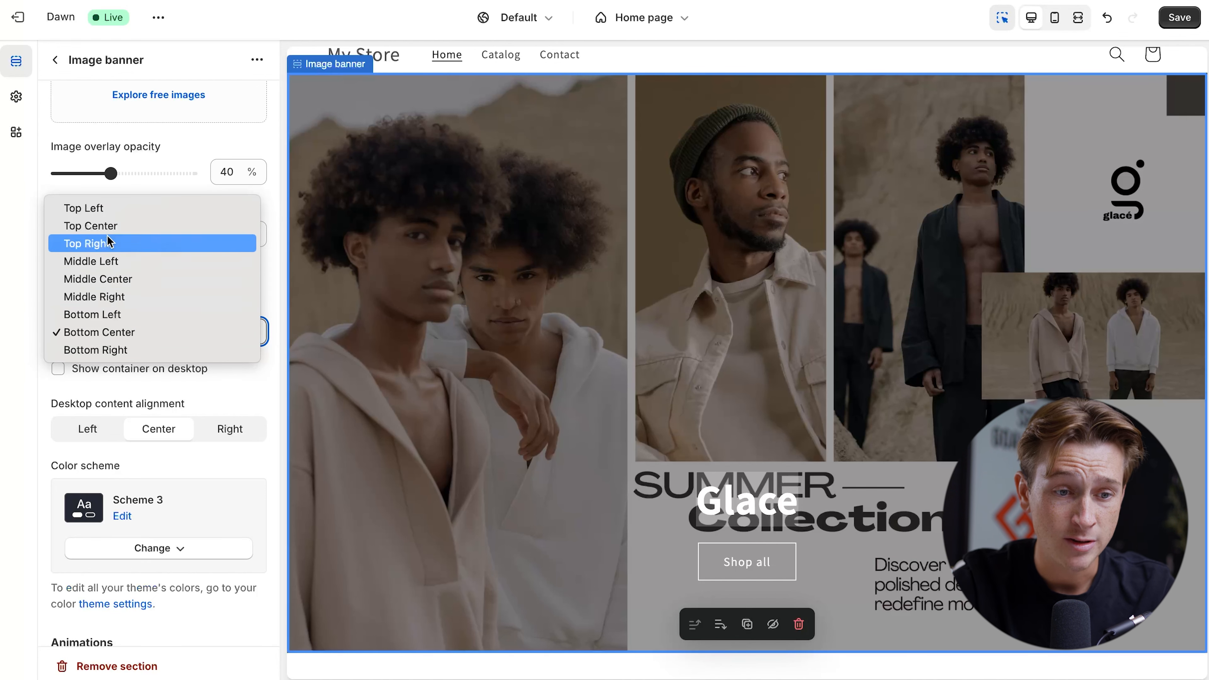
pyautogui.click(96, 207)
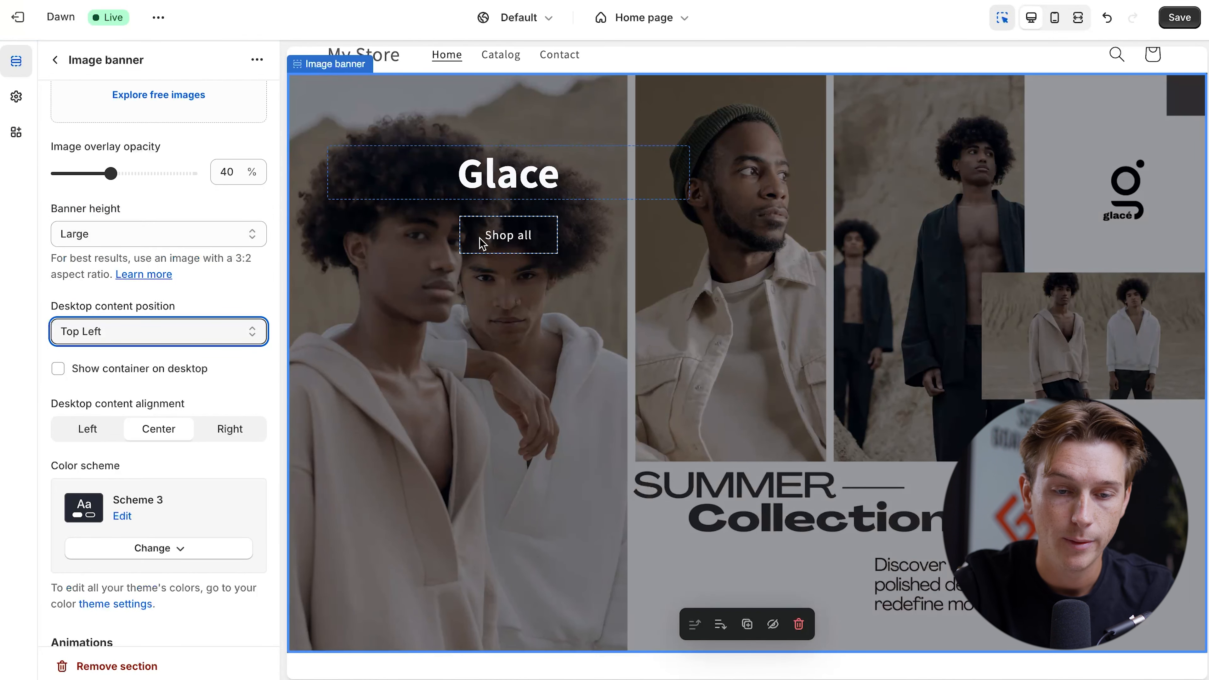
pyautogui.click(171, 233)
pyautogui.click(171, 234)
pyautogui.click(175, 332)
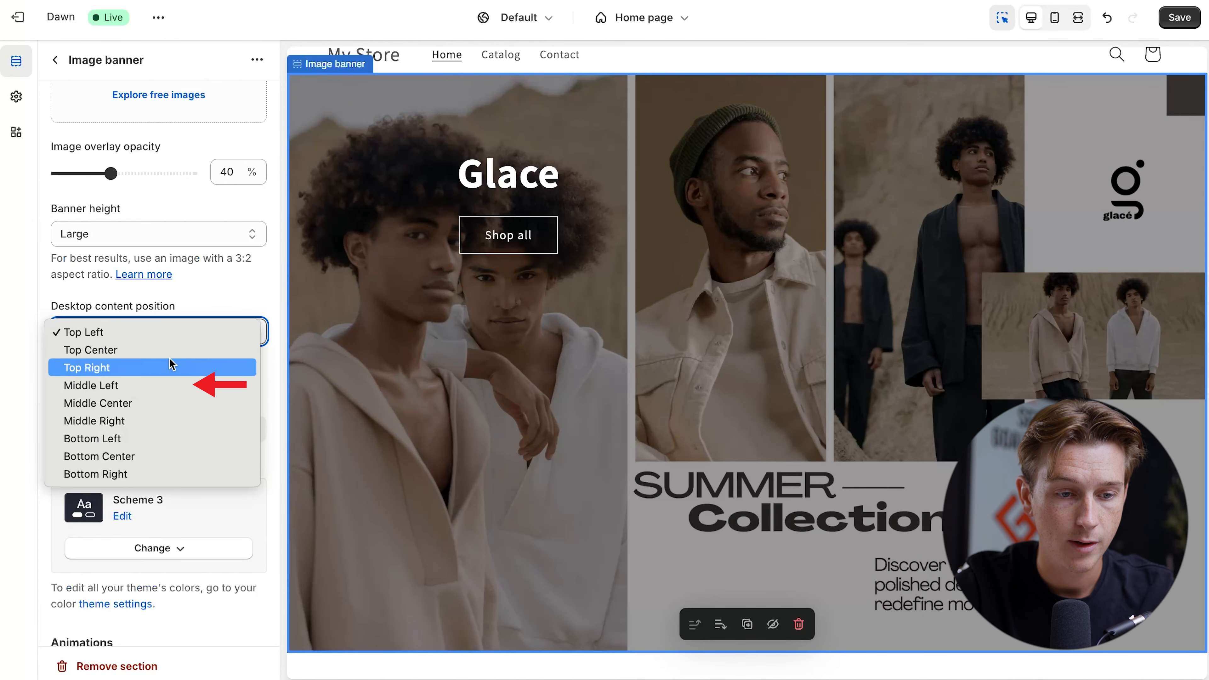
pyautogui.click(143, 385)
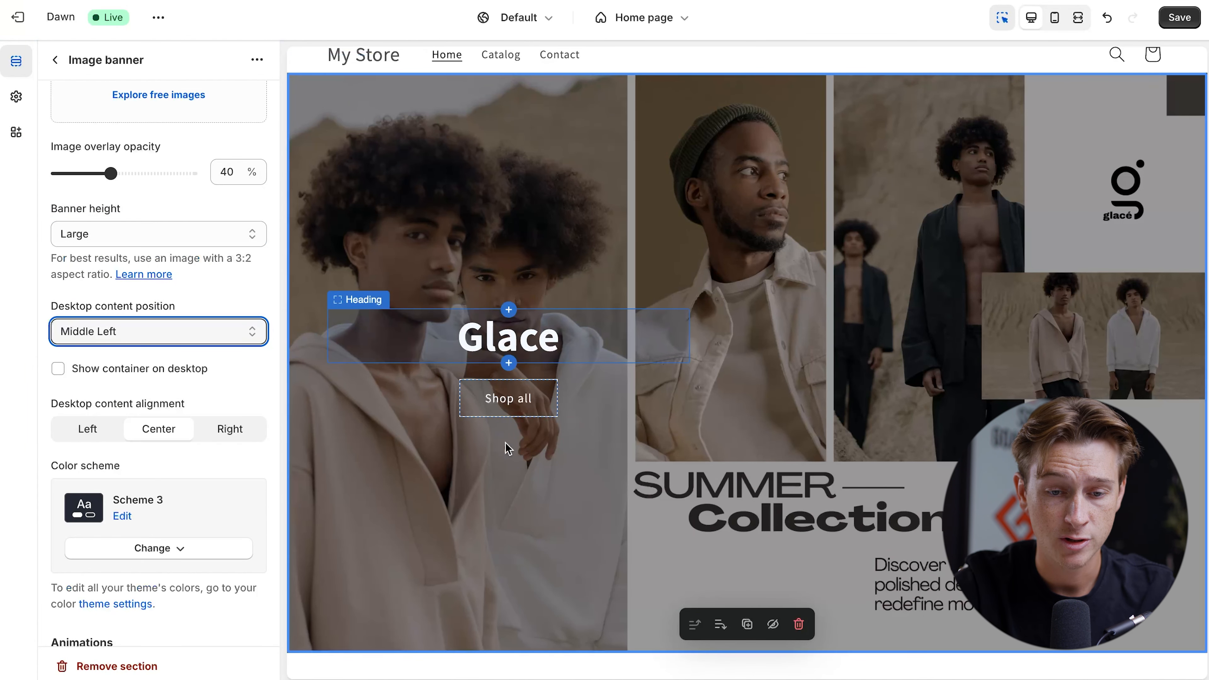
# - Change the heading of the featured collection section to "Products"
pyautogui.scroll(-4, 537, 402)
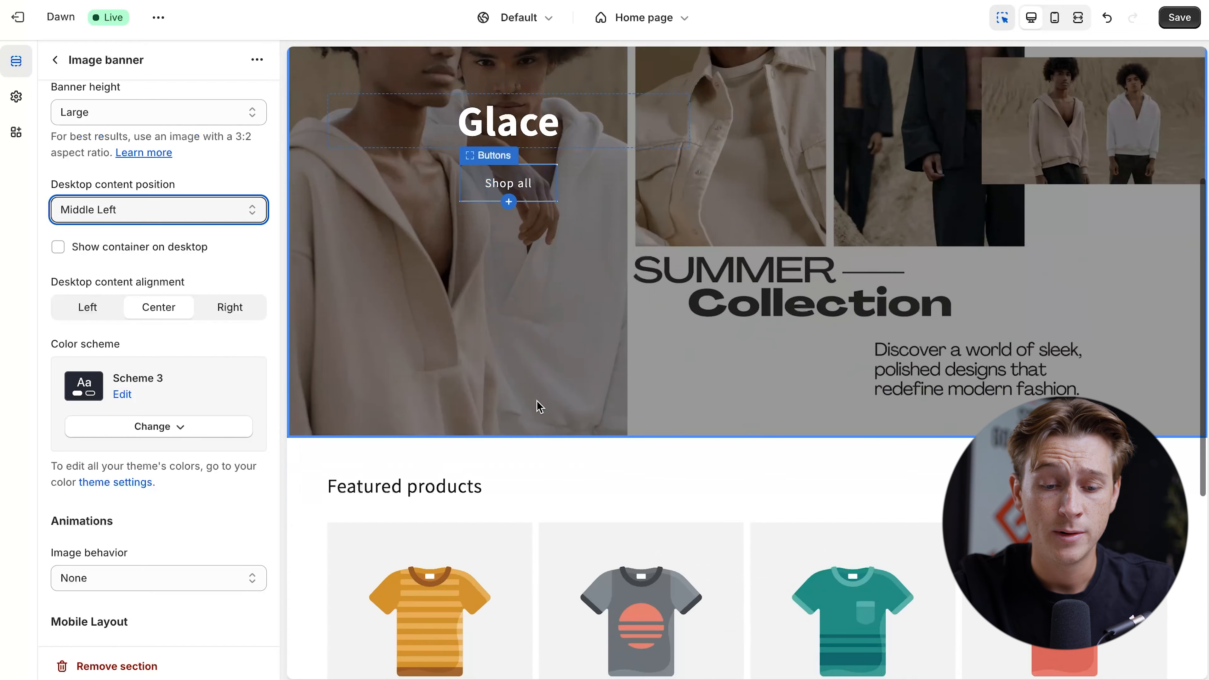
pyautogui.scroll(-5, 536, 402)
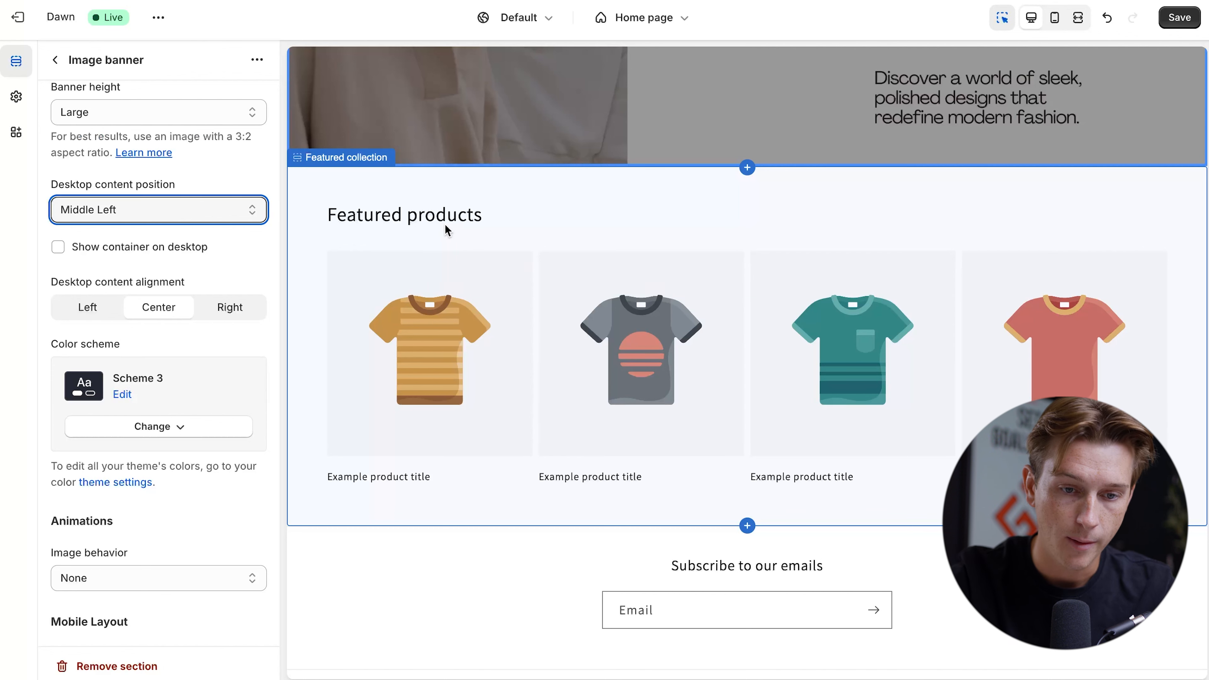
pyautogui.click(516, 215)
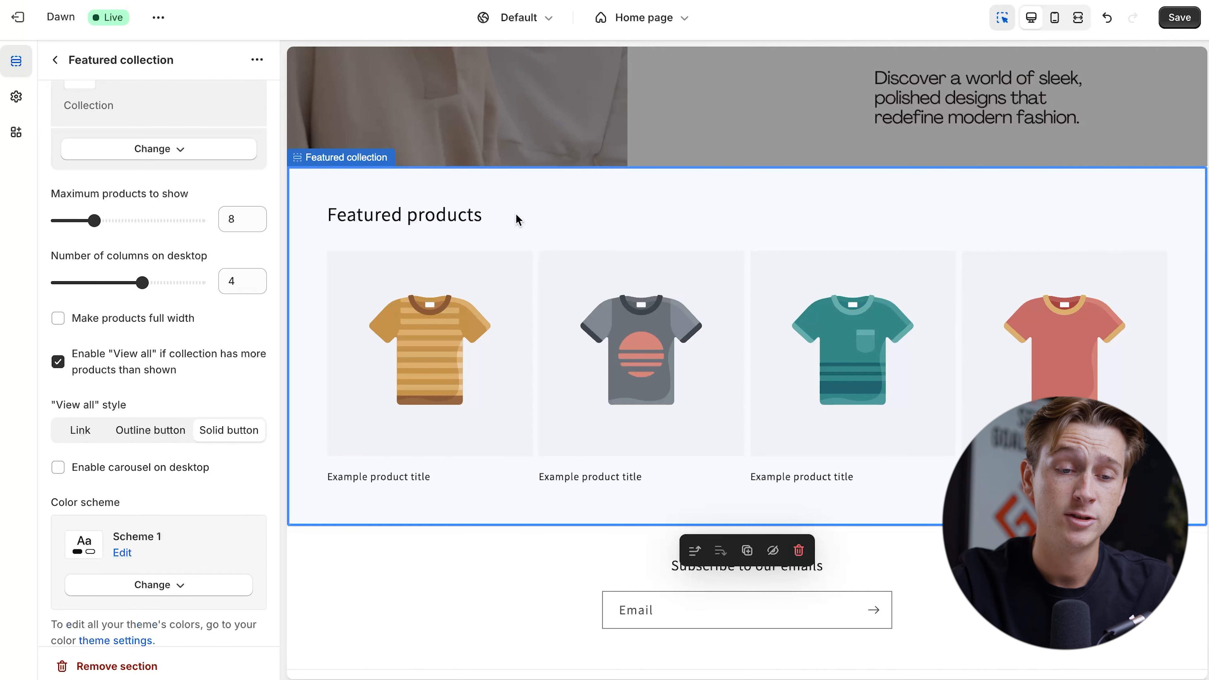
pyautogui.scroll(10, 158, 173)
pyautogui.scroll(-1, 125, 233)
pyautogui.scroll(1, 157, 181)
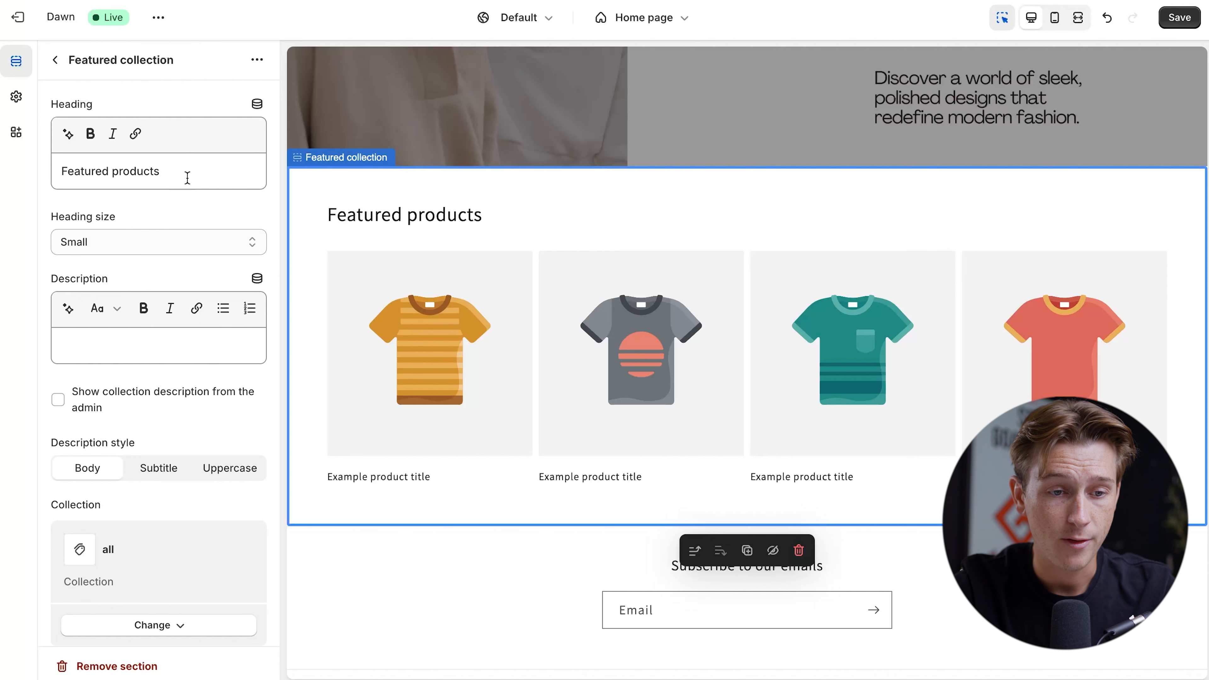
pyautogui.moveTo(186, 178); pyautogui.dragTo(24, 171)
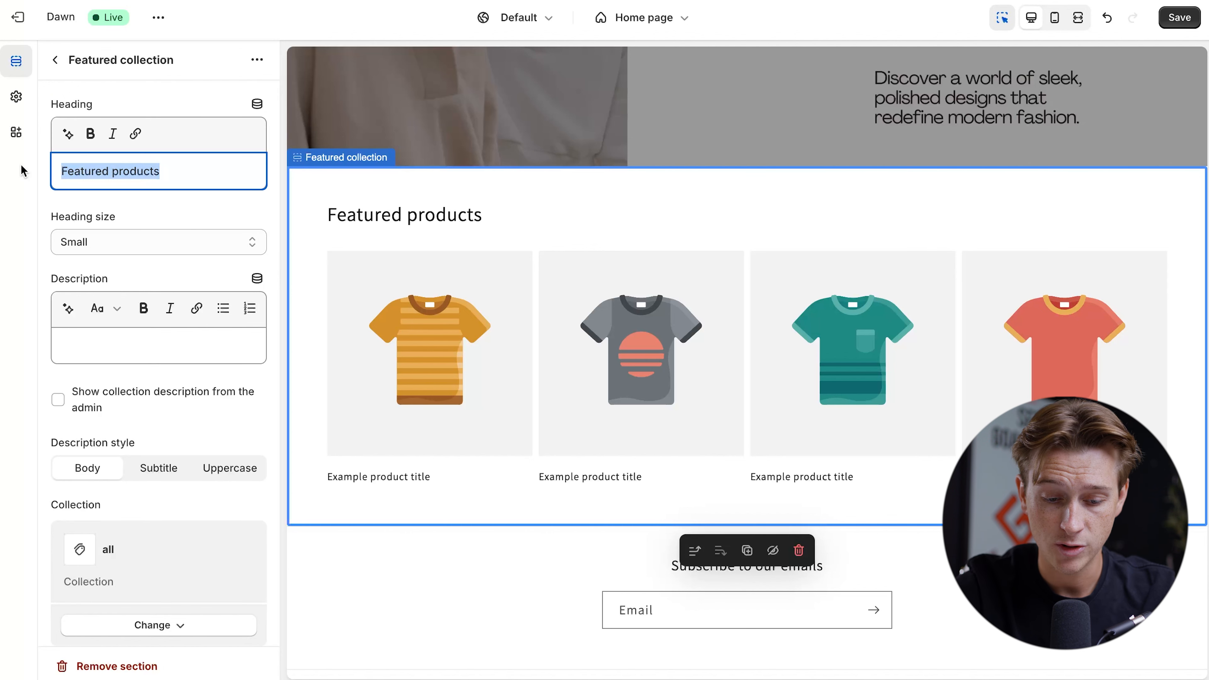
pyautogui.write('Products')
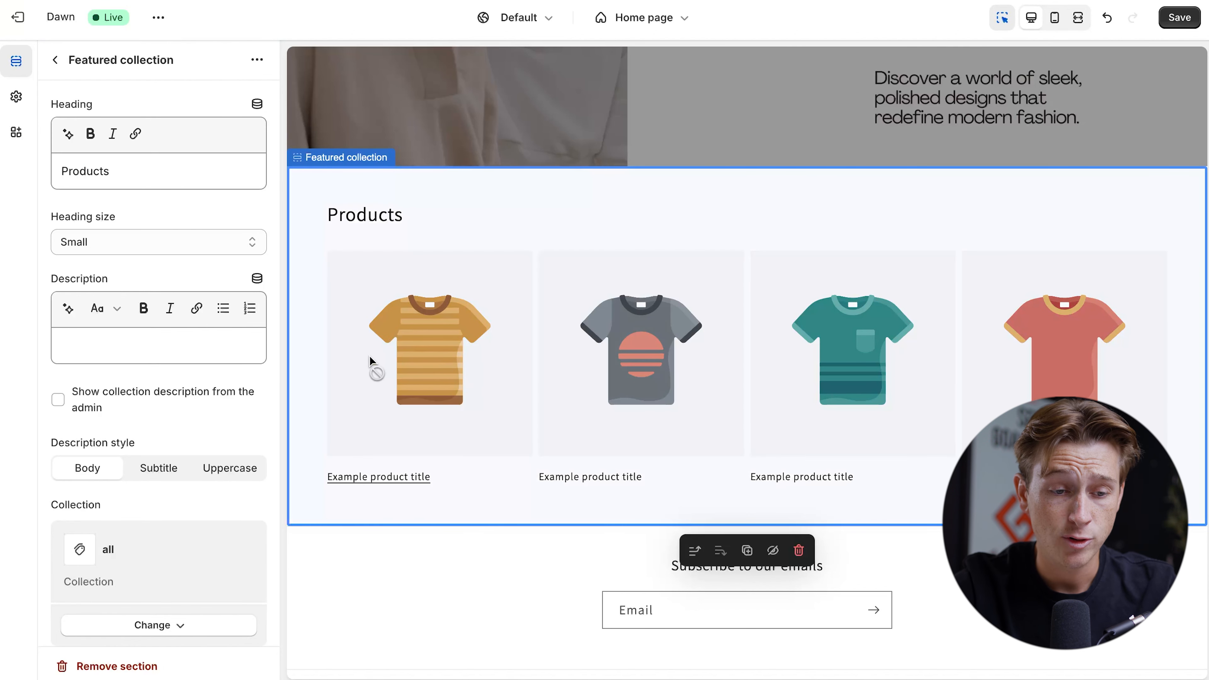
# - Start creating a new collection for the featured collection section and title it "Summer Shirts"
pyautogui.scroll(-5, 168, 419)
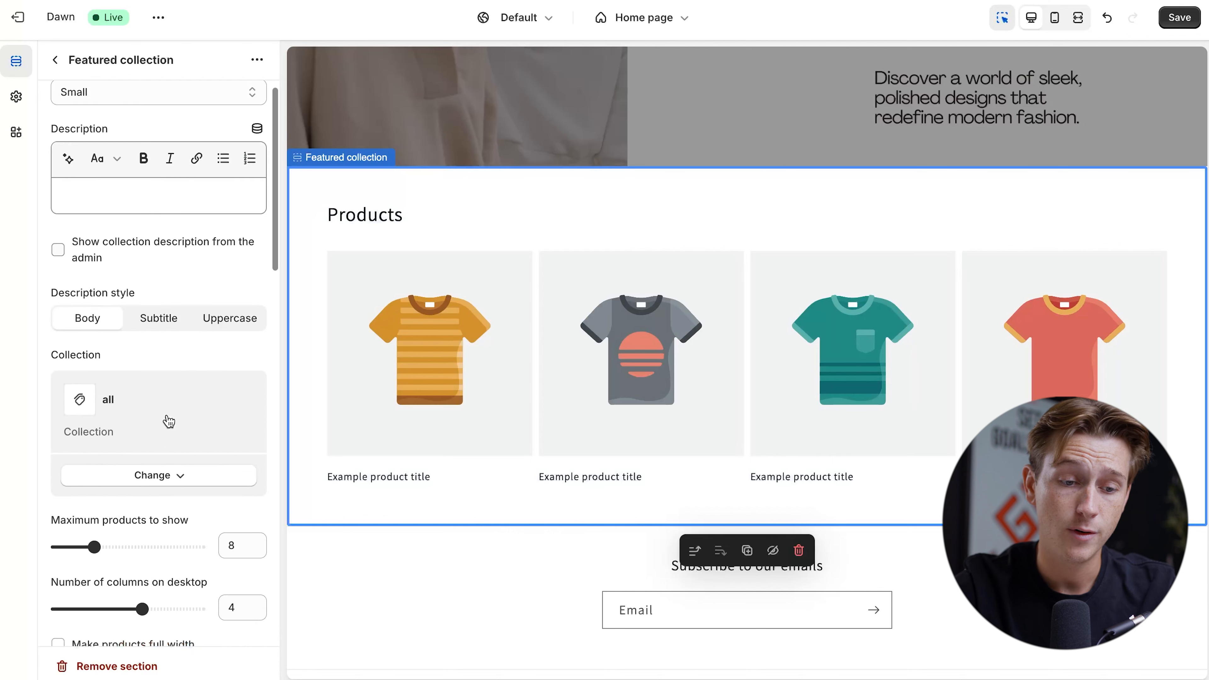
pyautogui.click(139, 394)
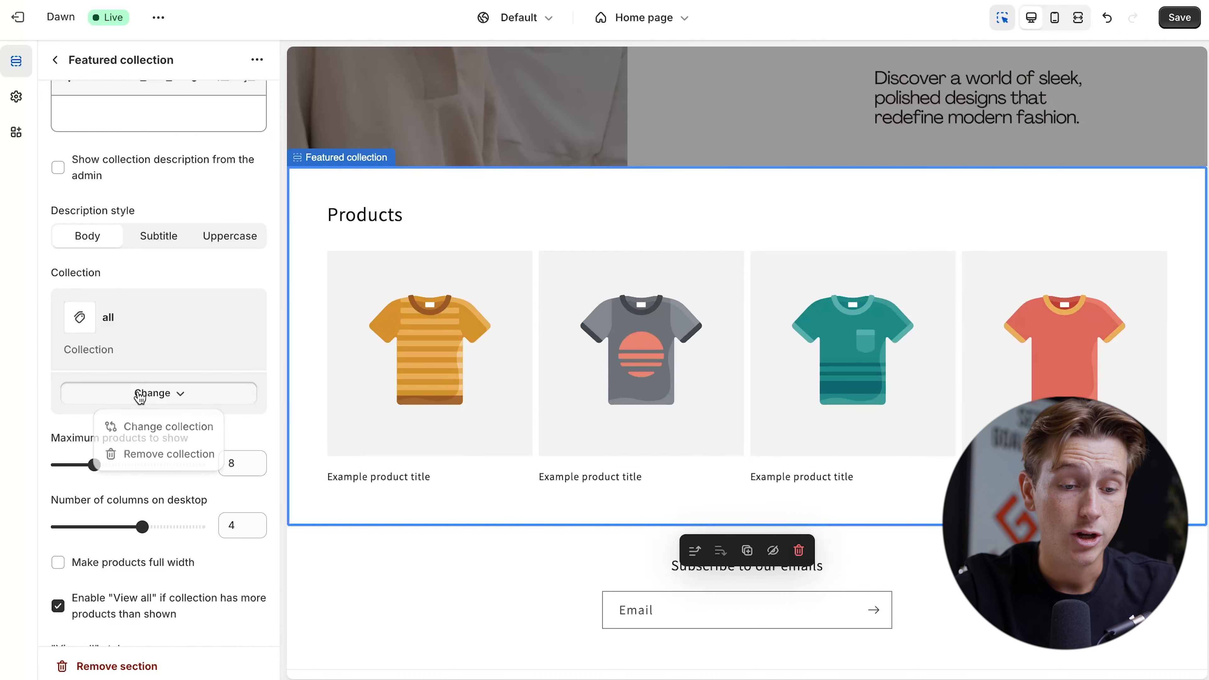
pyautogui.click(153, 427)
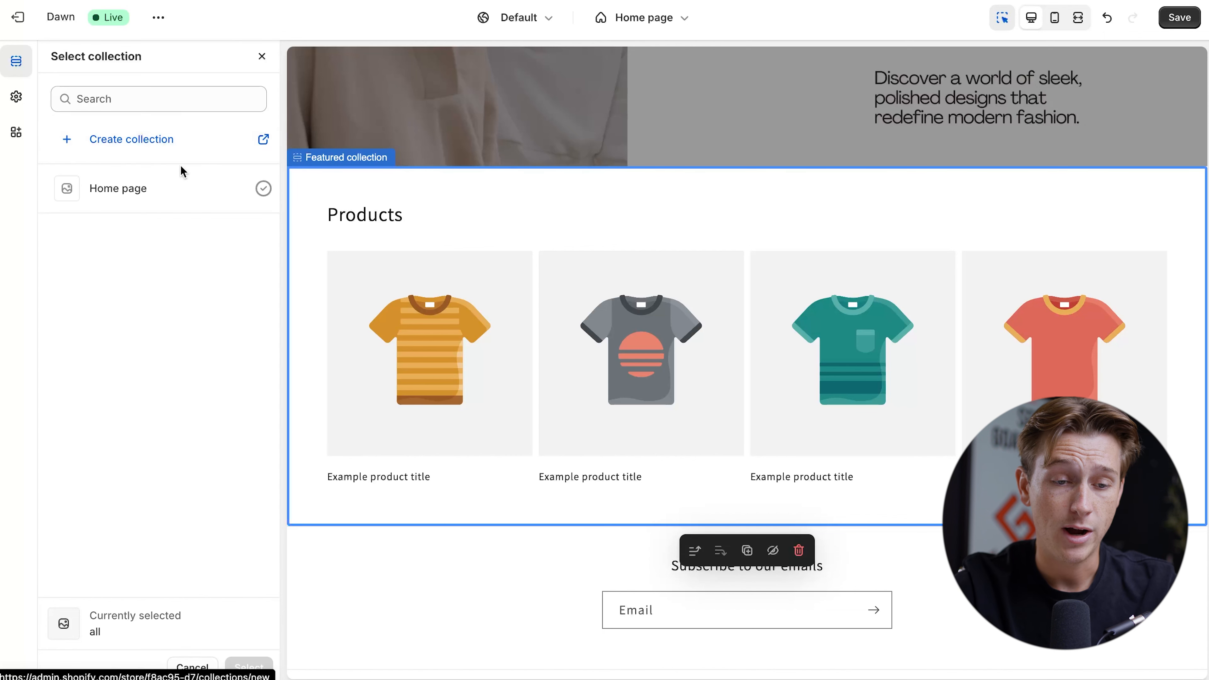
pyautogui.click(129, 151)
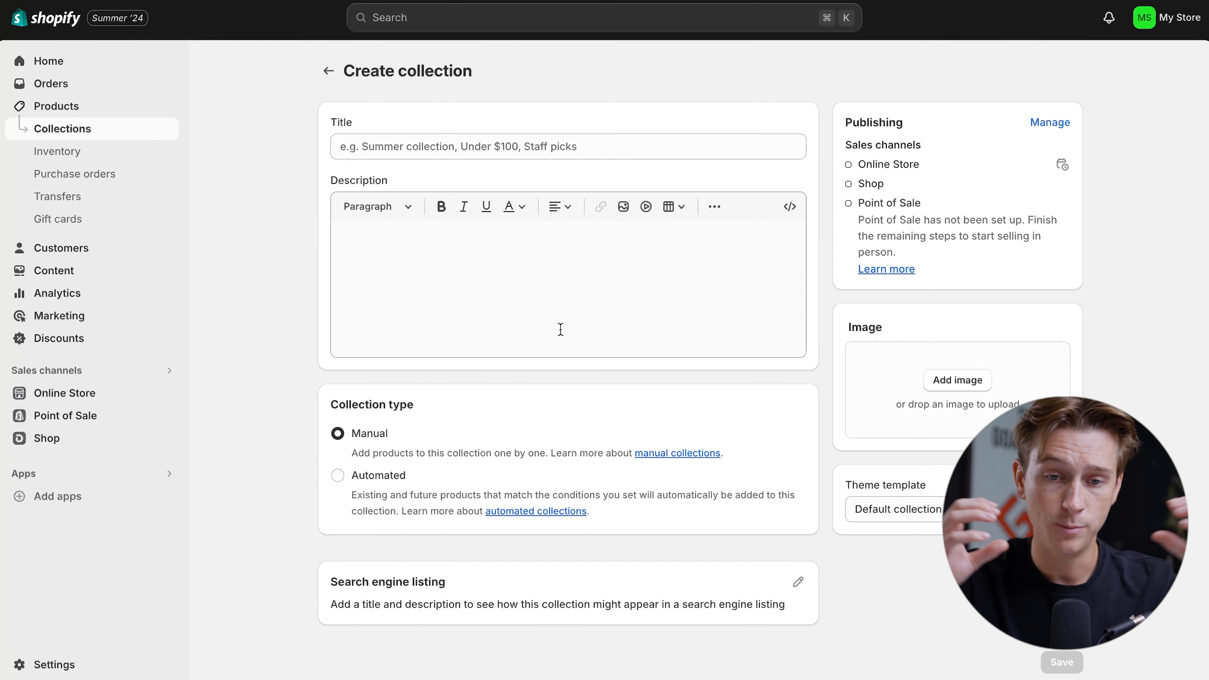
pyautogui.click(450, 148)
pyautogui.write('Summer Shirts')
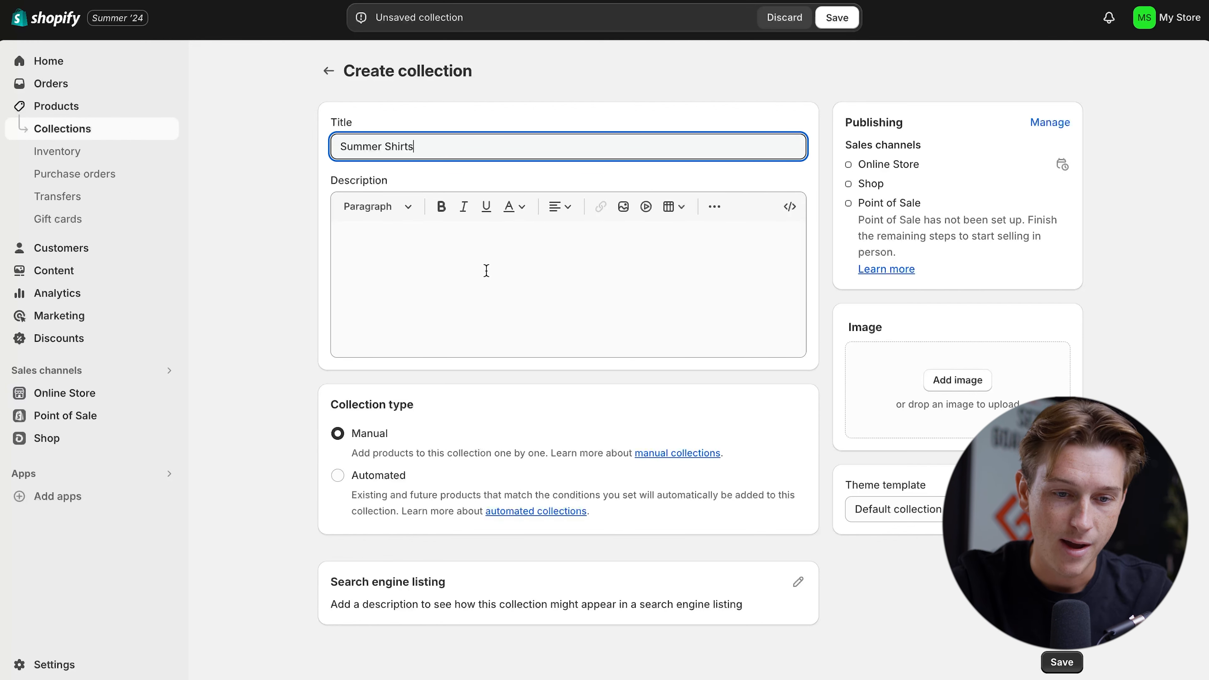
# - Start adding an image to the Summer Shirts collection and go to the Product Images folder
pyautogui.click(486, 270)
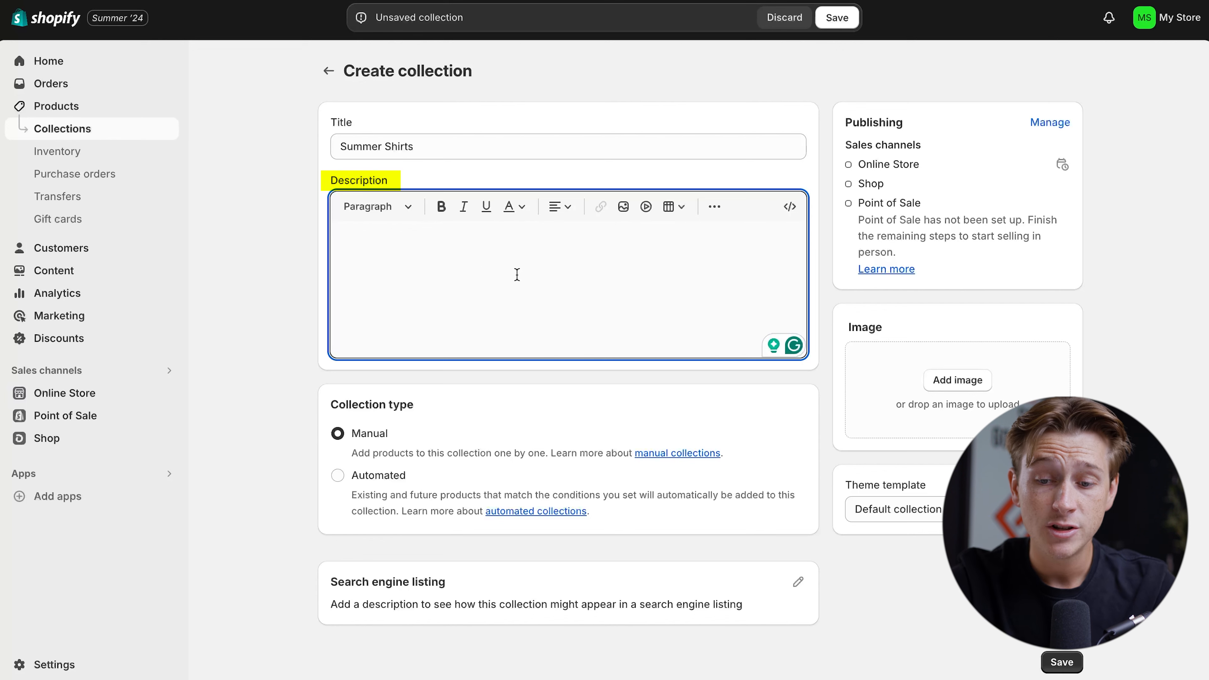
pyautogui.click(969, 381)
pyautogui.click(653, 235)
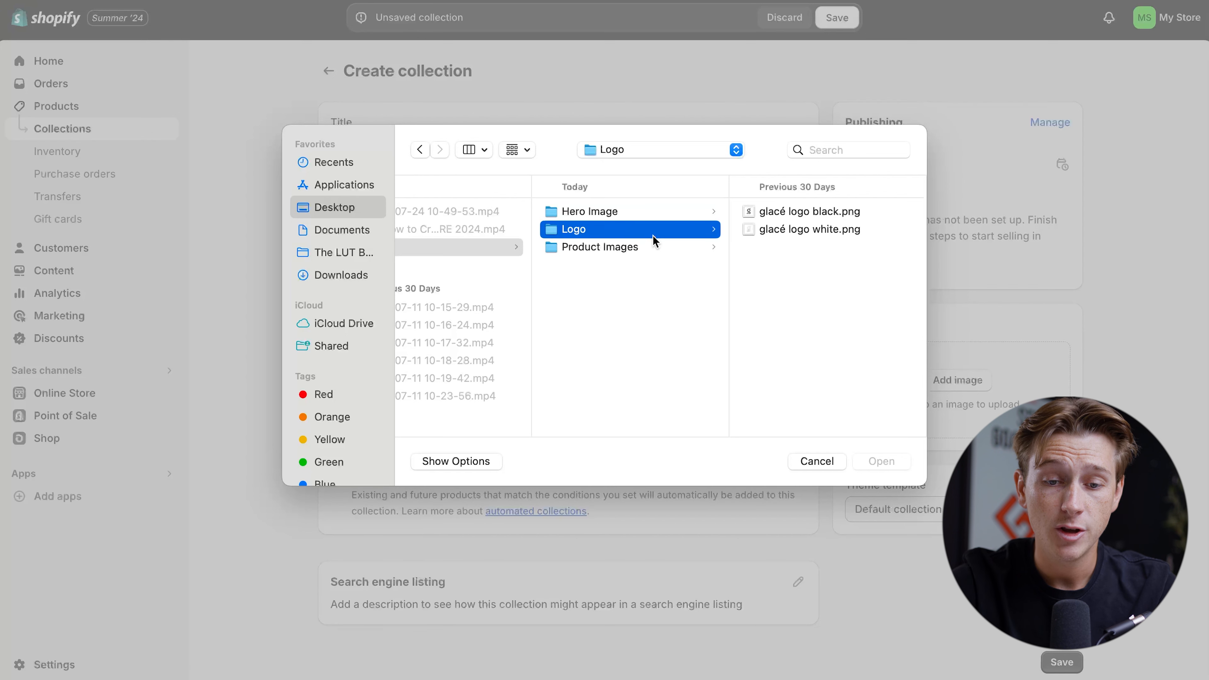
pyautogui.press('Down')
pyautogui.press('Right')
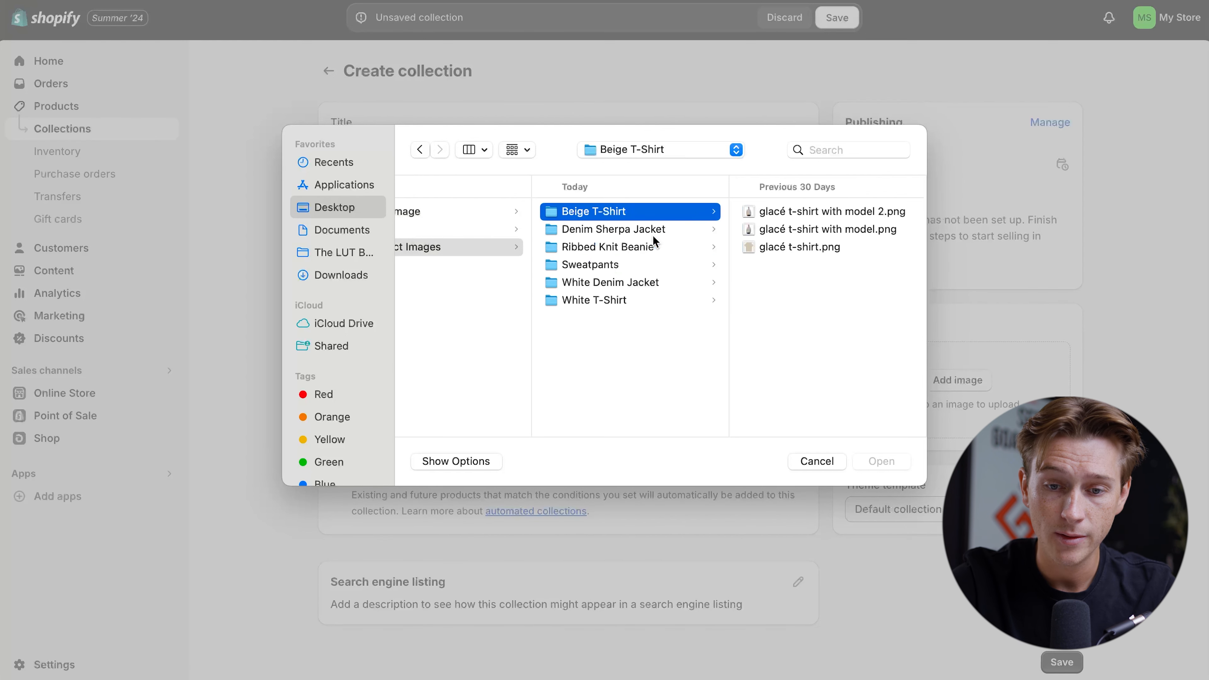
# - Browse the images in the Beige T-Shirt, Denim Sherpa Jacket and Ribbed Knit Beanie folders for a suitable collection picture
pyautogui.press('Right')
pyautogui.press('Down')
pyautogui.press('Down')
pyautogui.press('Left')
pyautogui.press('Down')
pyautogui.press('Right')
pyautogui.press('Down')
pyautogui.press('Down')
pyautogui.press('Down')
pyautogui.press('Up')
pyautogui.press('Up')
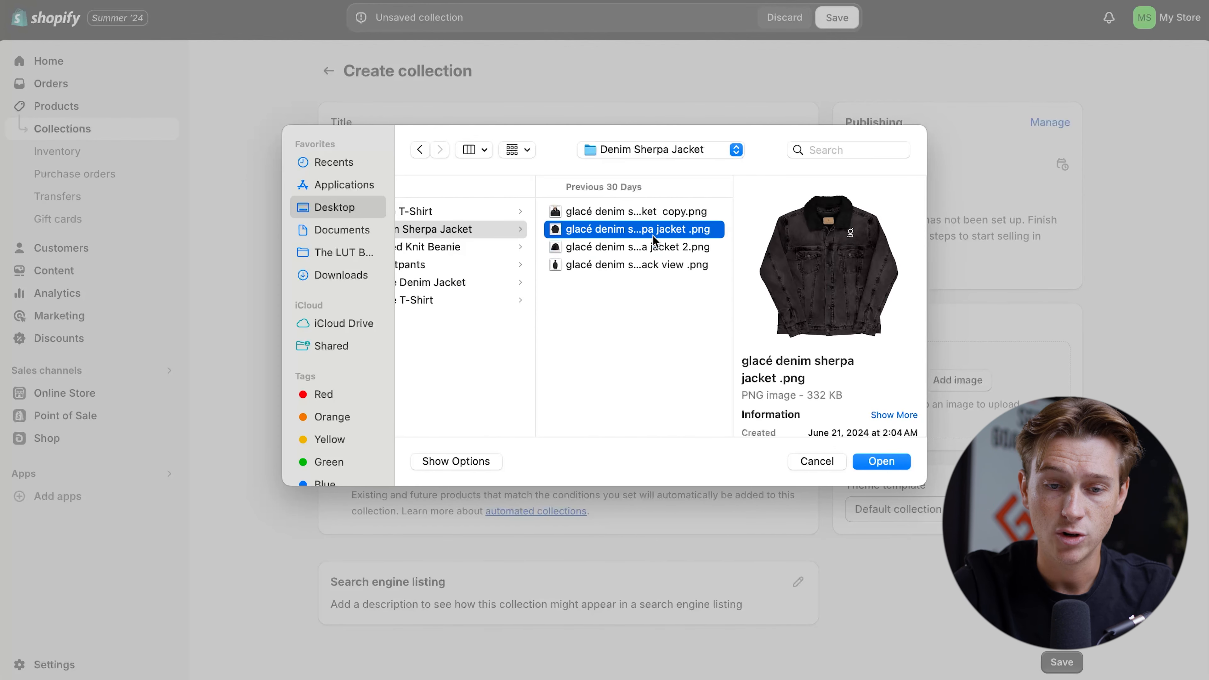
pyautogui.press('Left')
pyautogui.press('Down')
pyautogui.press('Right')
pyautogui.press('Down')
pyautogui.press('Down')
pyautogui.press('Left')
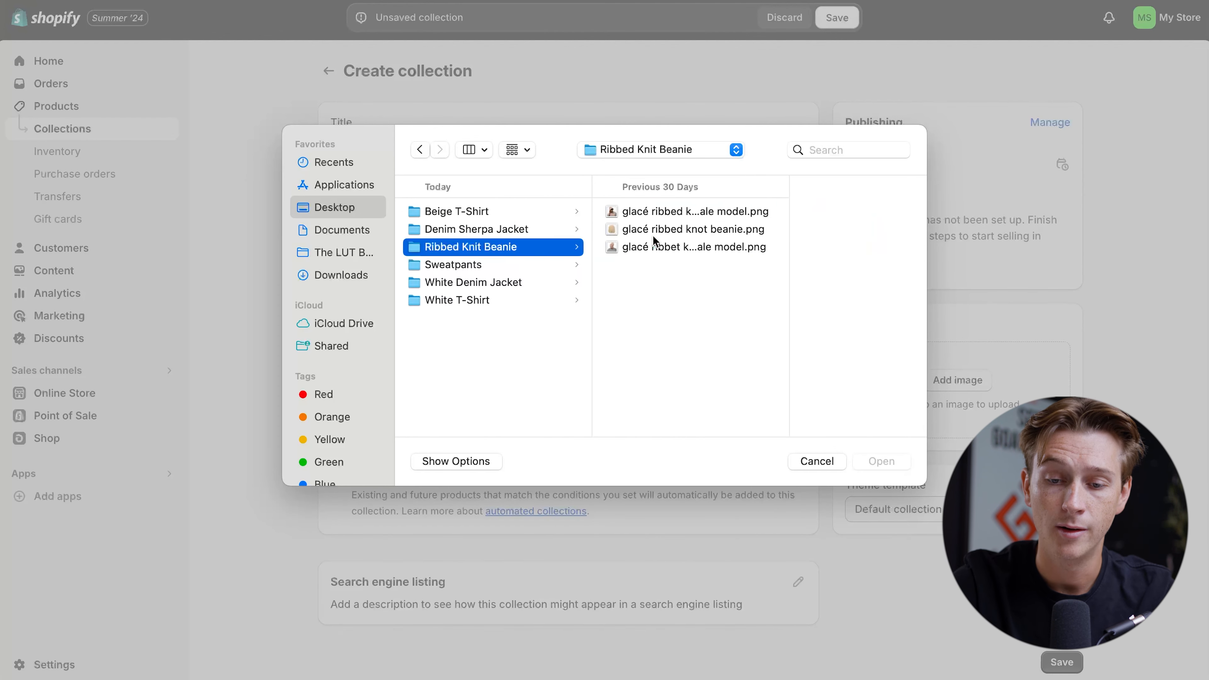
# - Use the model photo from the Beige T-Shirt folder as the collection image and save the Summer Shirts collection
pyautogui.press('Up')
pyautogui.press('Up')
pyautogui.press('Right')
pyautogui.press('Return')
pyautogui.scroll(-1, 1074, 295)
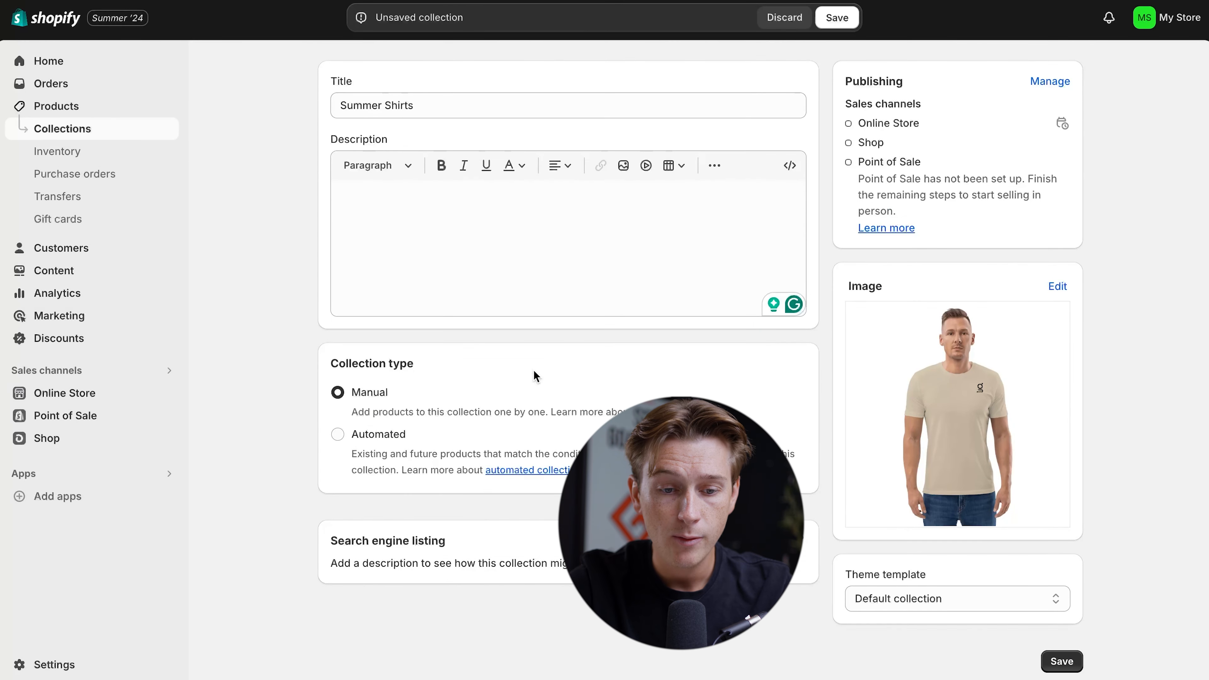
pyautogui.click(1056, 662)
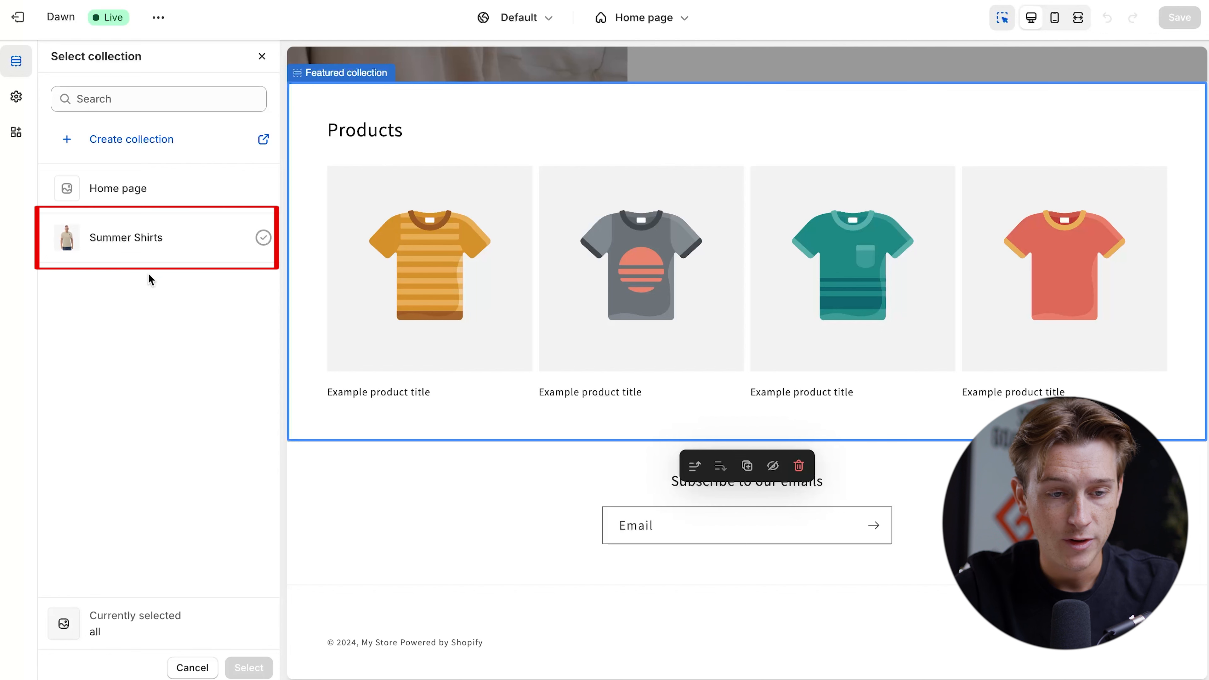
# - Assign the Summer Shirts collection to the featured collection section
pyautogui.click(168, 252)
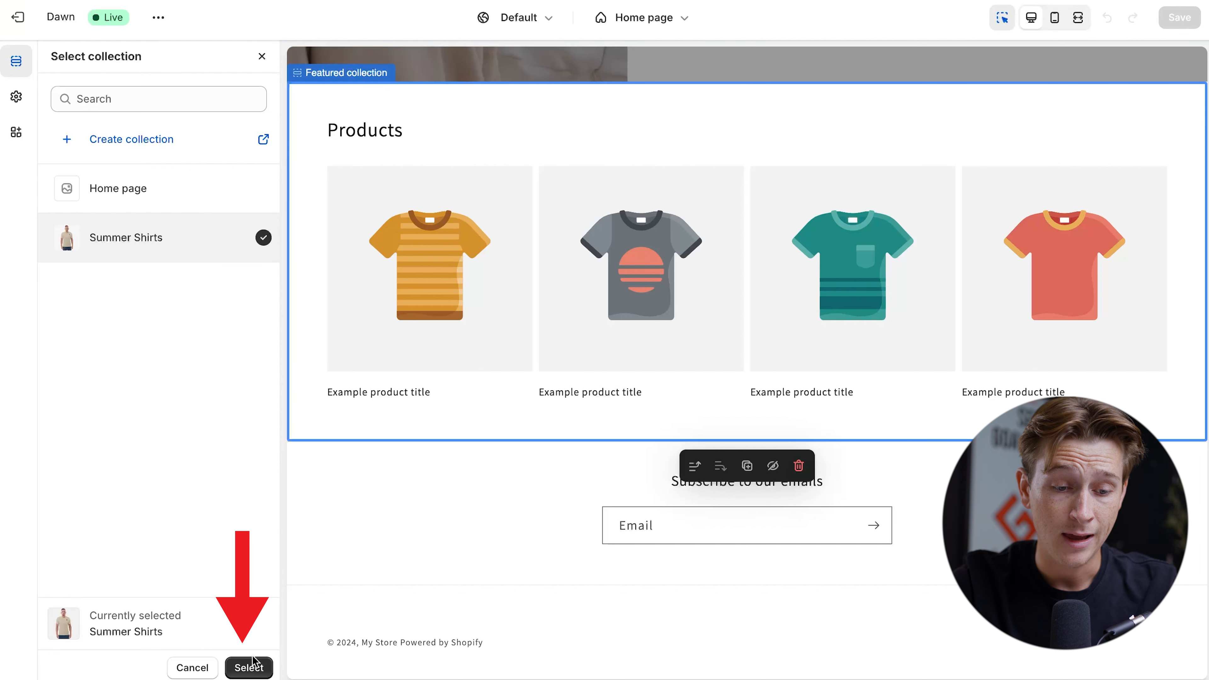
pyautogui.click(248, 668)
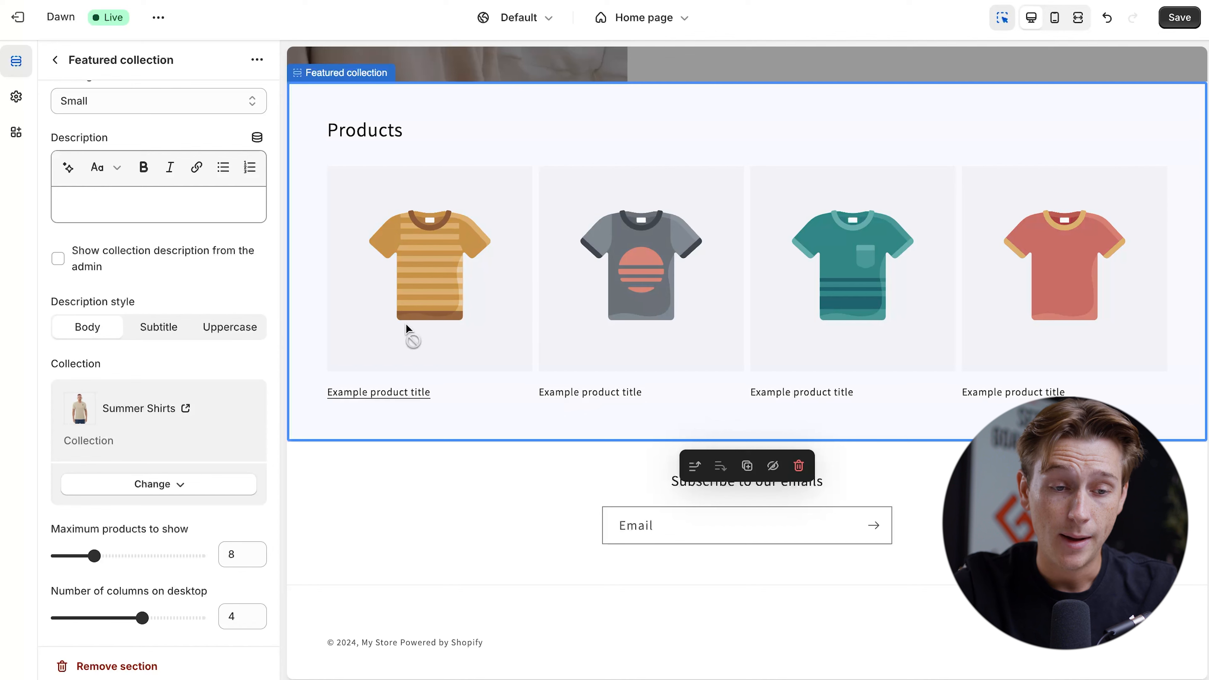
# - Review the featured collection section's color scheme, product card, mobile layout and padding settings, and look over the home page preview
pyautogui.scroll(2, 149, 392)
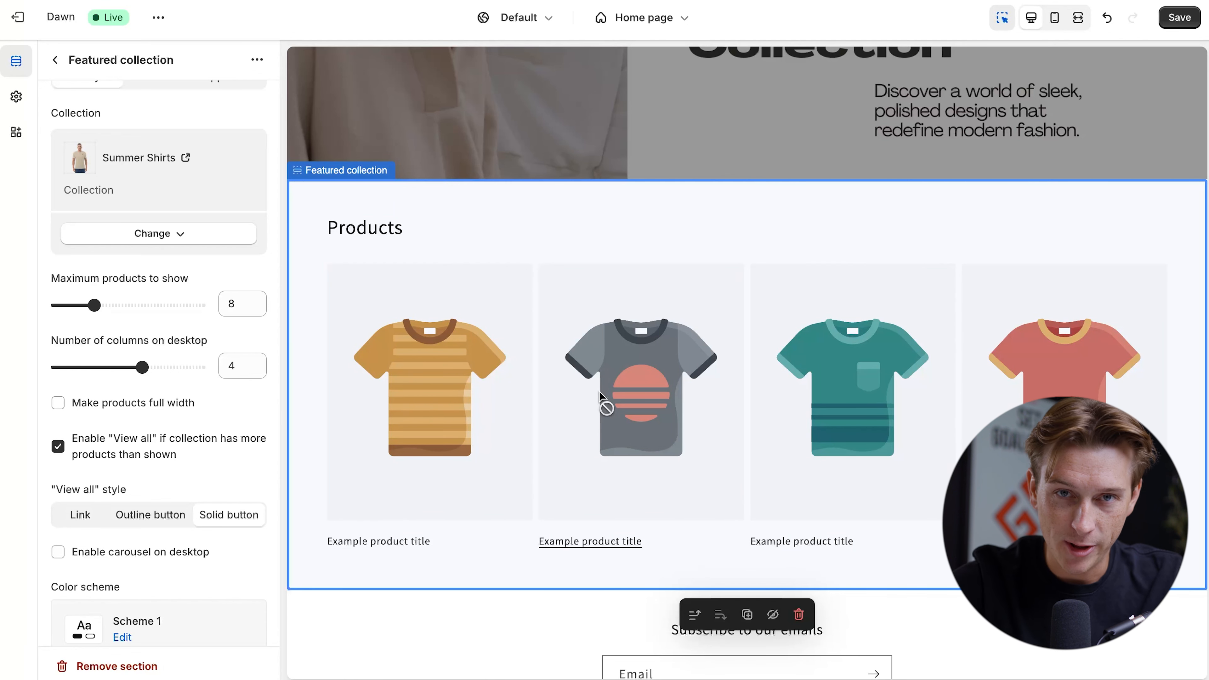
pyautogui.scroll(-5, 202, 345)
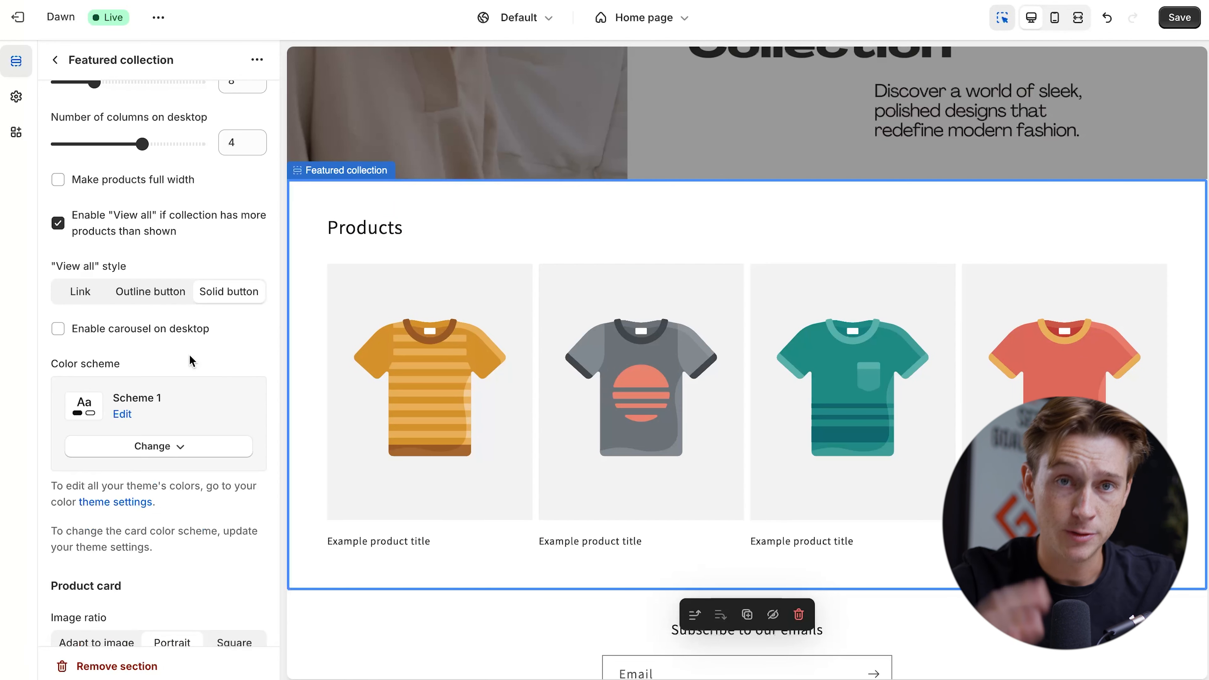
pyautogui.scroll(-6, 173, 343)
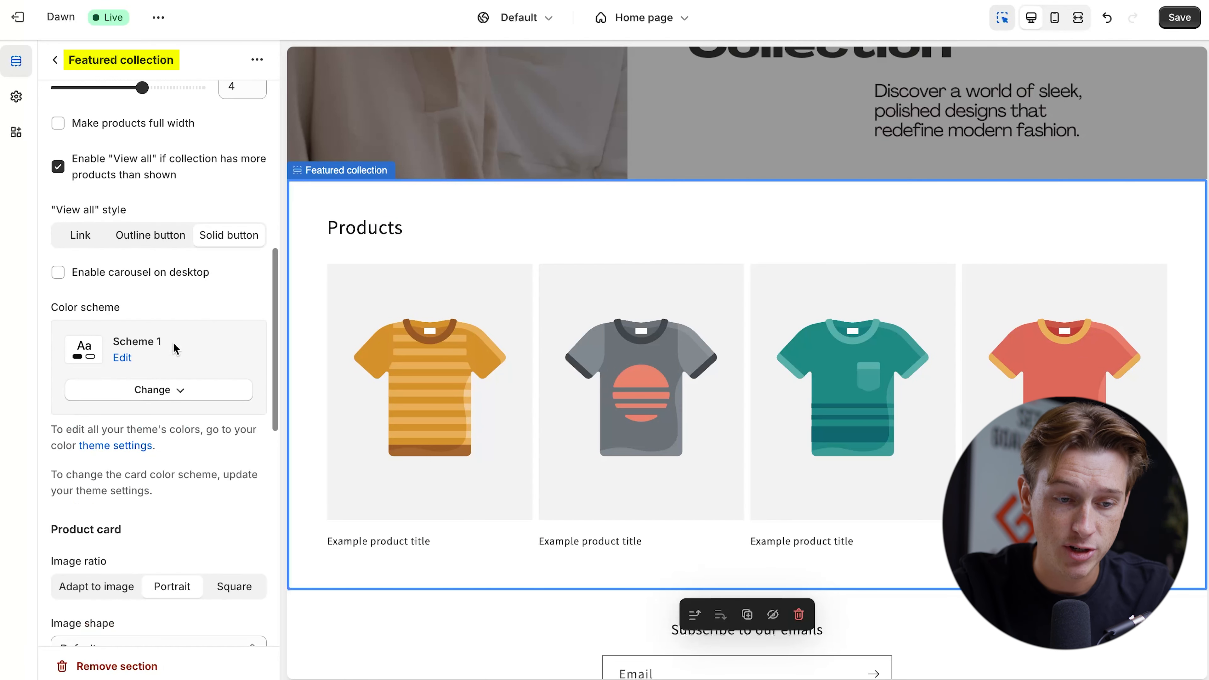
pyautogui.scroll(-6, 174, 346)
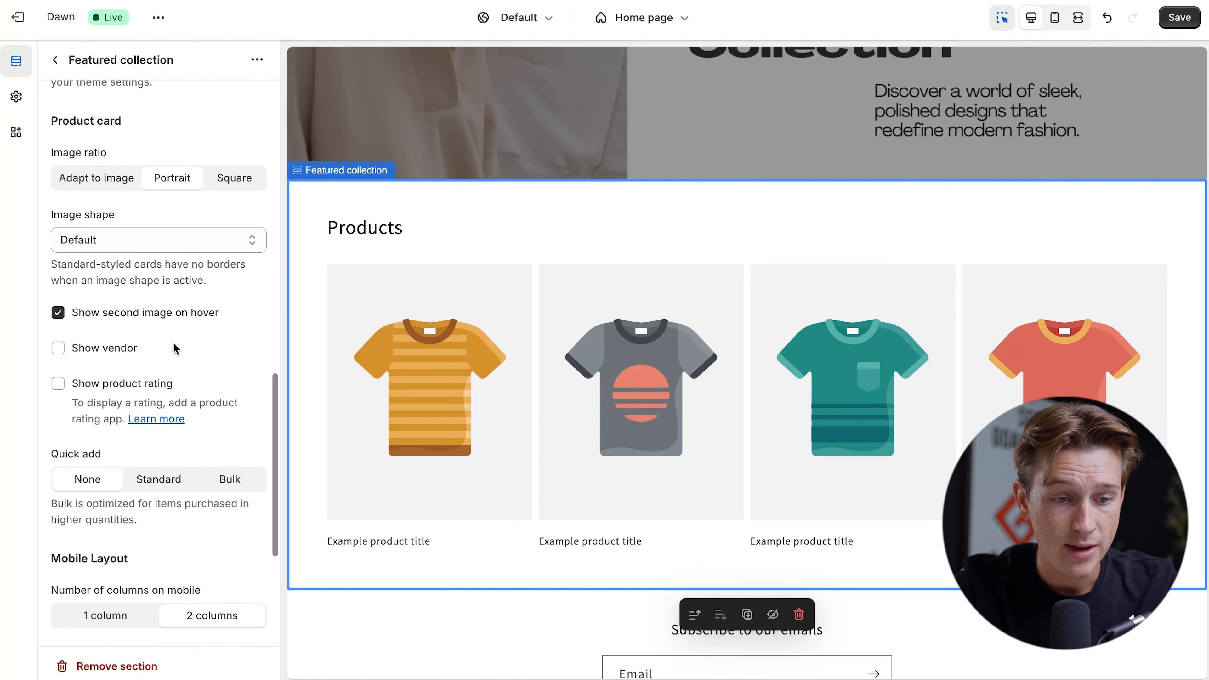
pyautogui.scroll(-5, 173, 345)
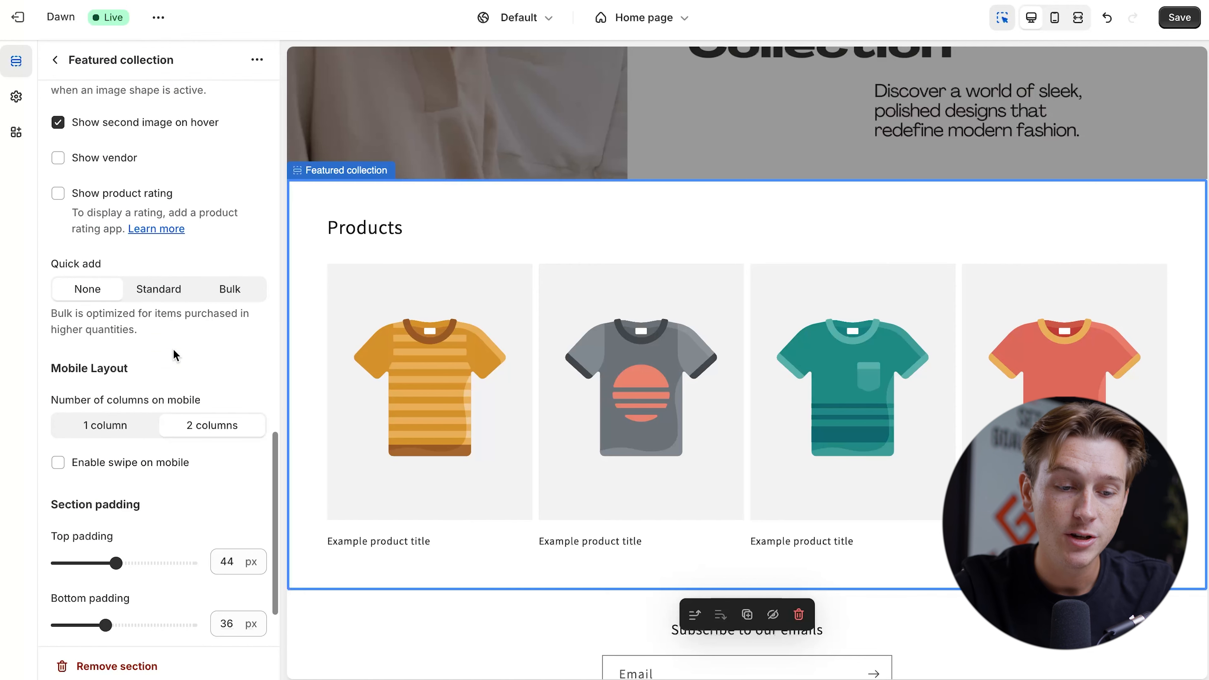
pyautogui.scroll(10, 173, 349)
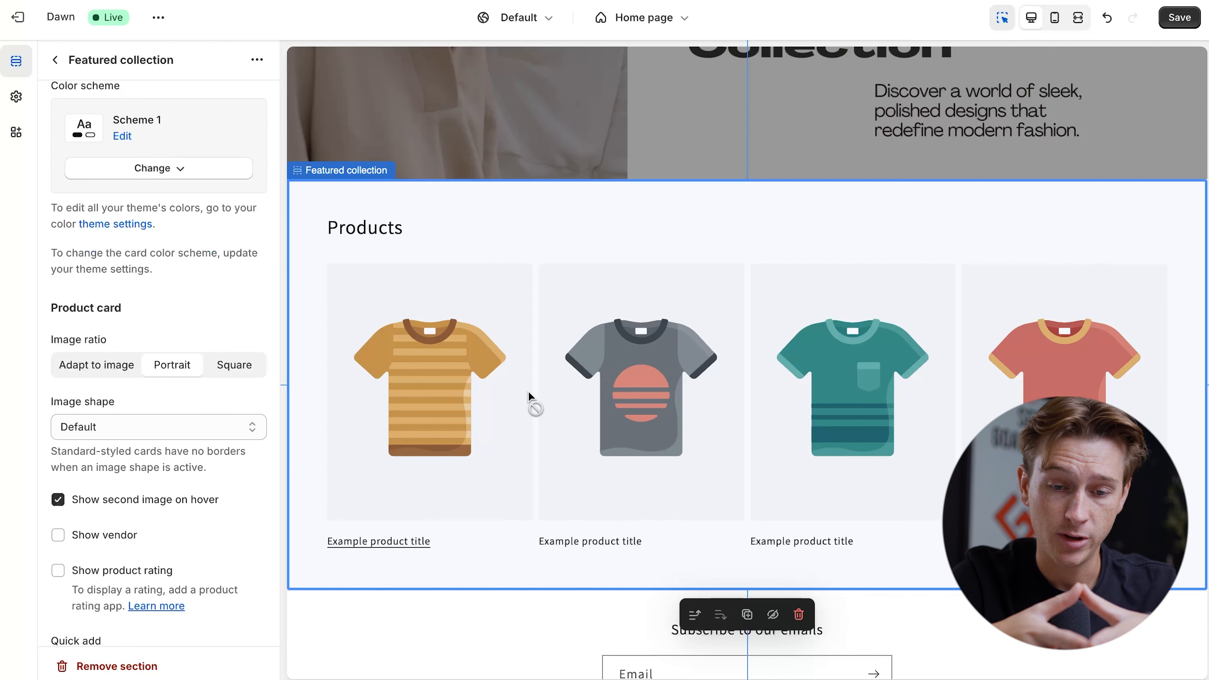
pyautogui.scroll(-3, 529, 393)
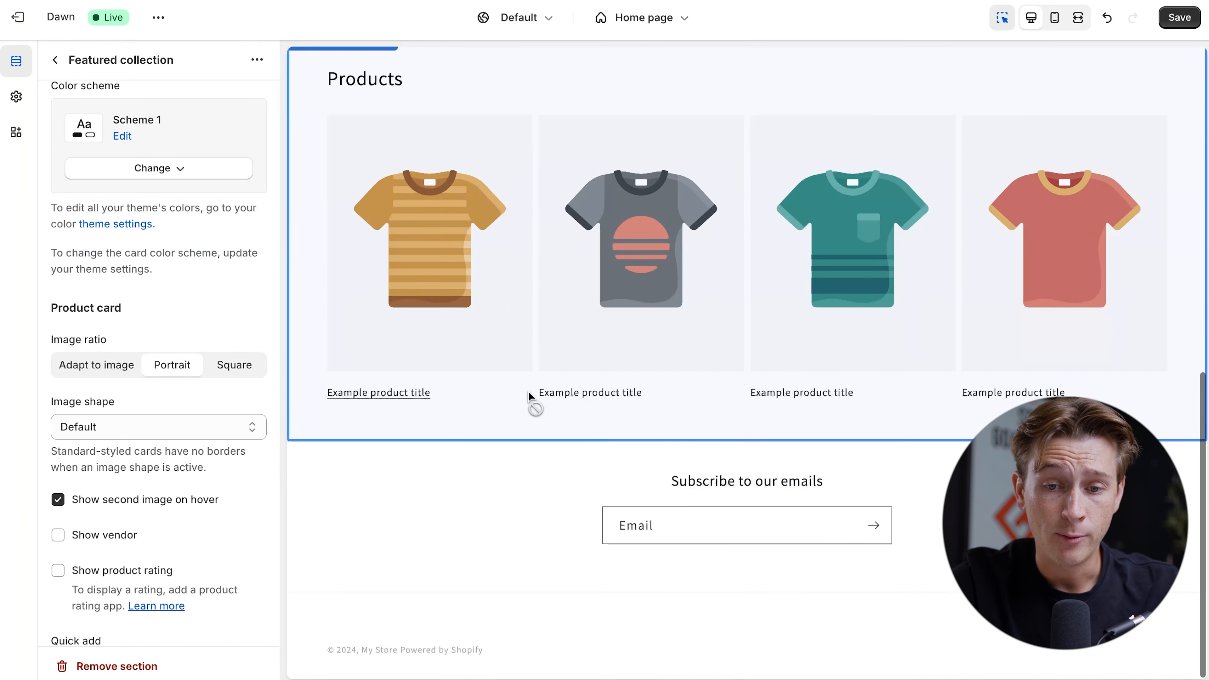
pyautogui.scroll(12, 529, 392)
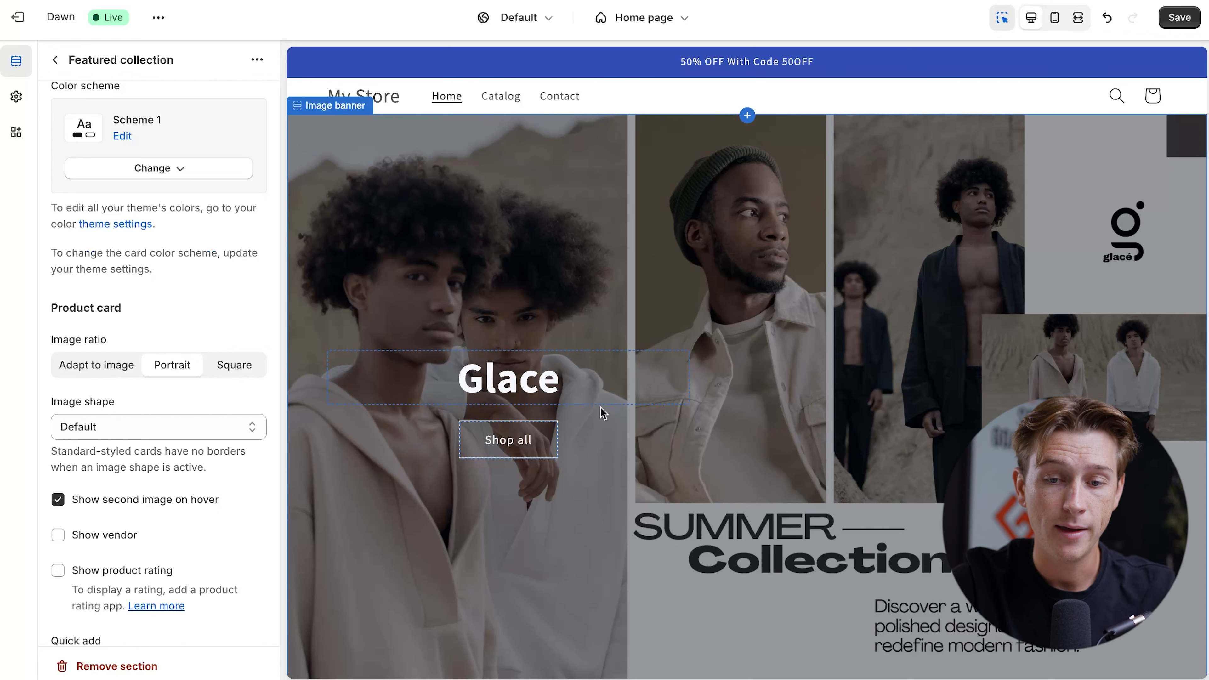
# - Look through the available section types and add a Rich text section between the image banner and the featured collection
pyautogui.click(747, 116)
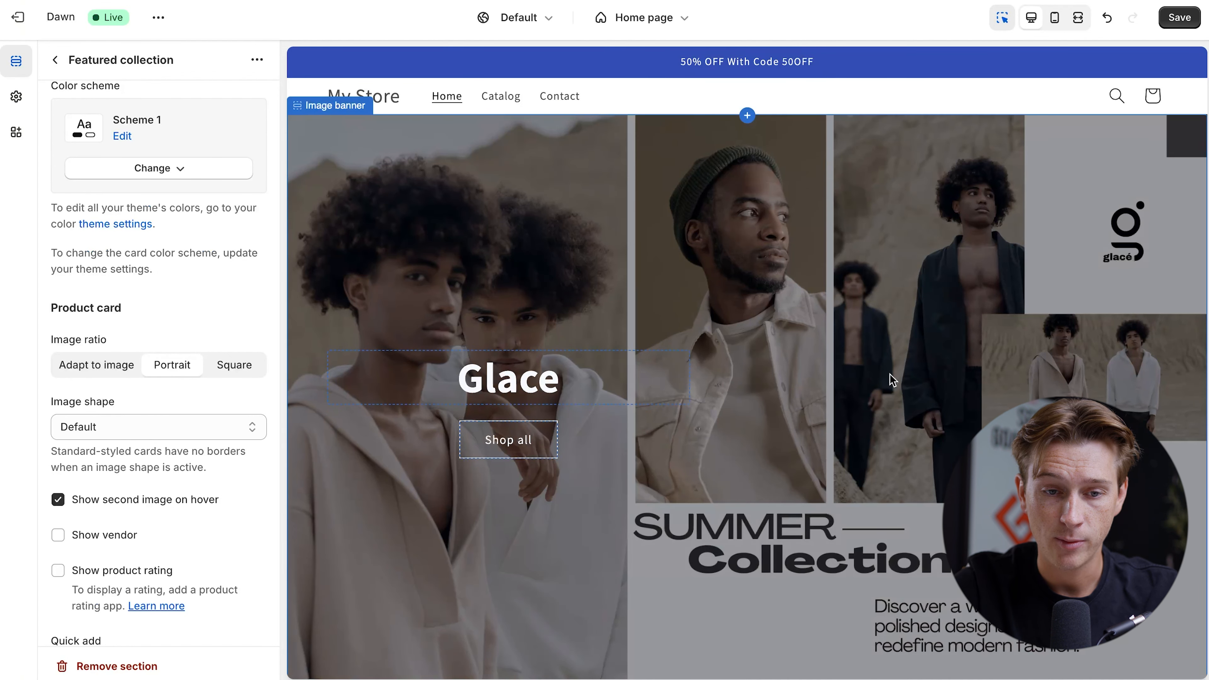
pyautogui.click(747, 89)
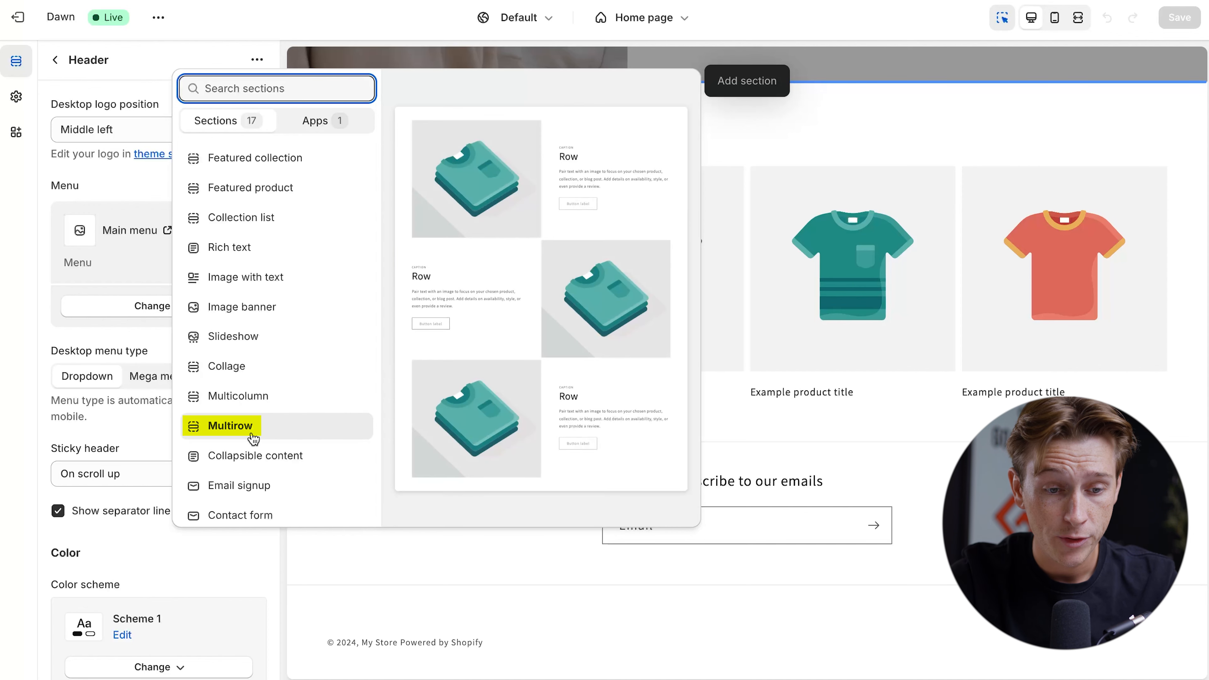
pyautogui.scroll(-3, 257, 462)
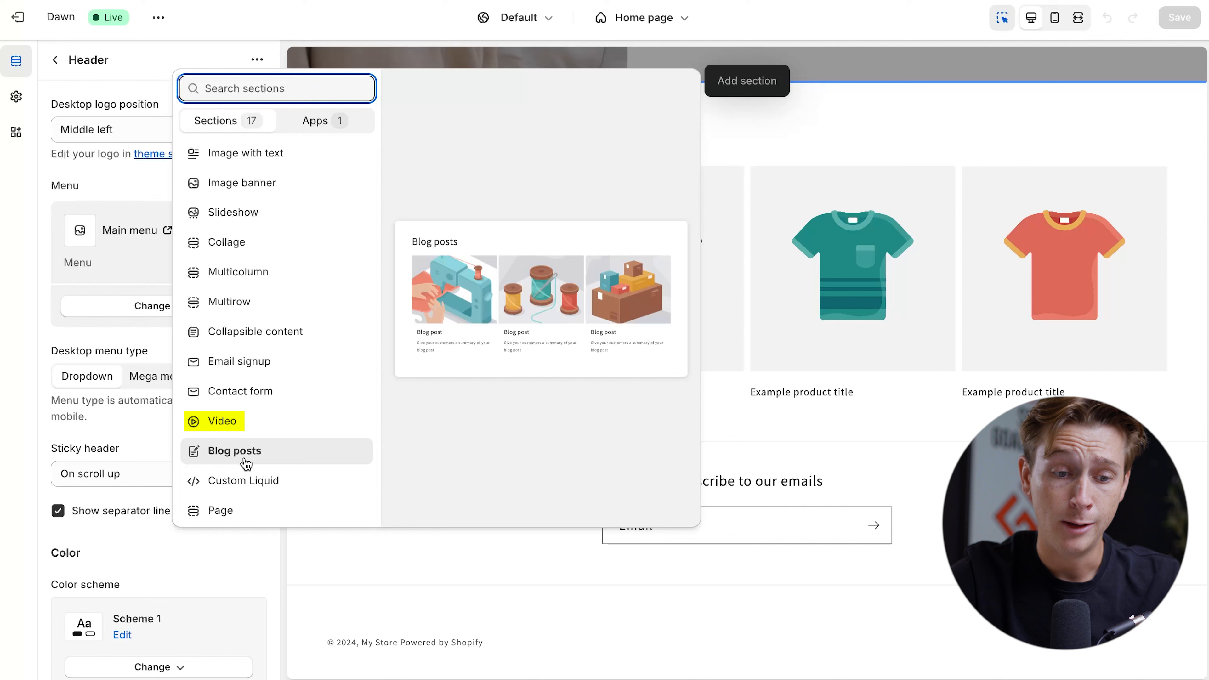
pyautogui.scroll(3, 278, 262)
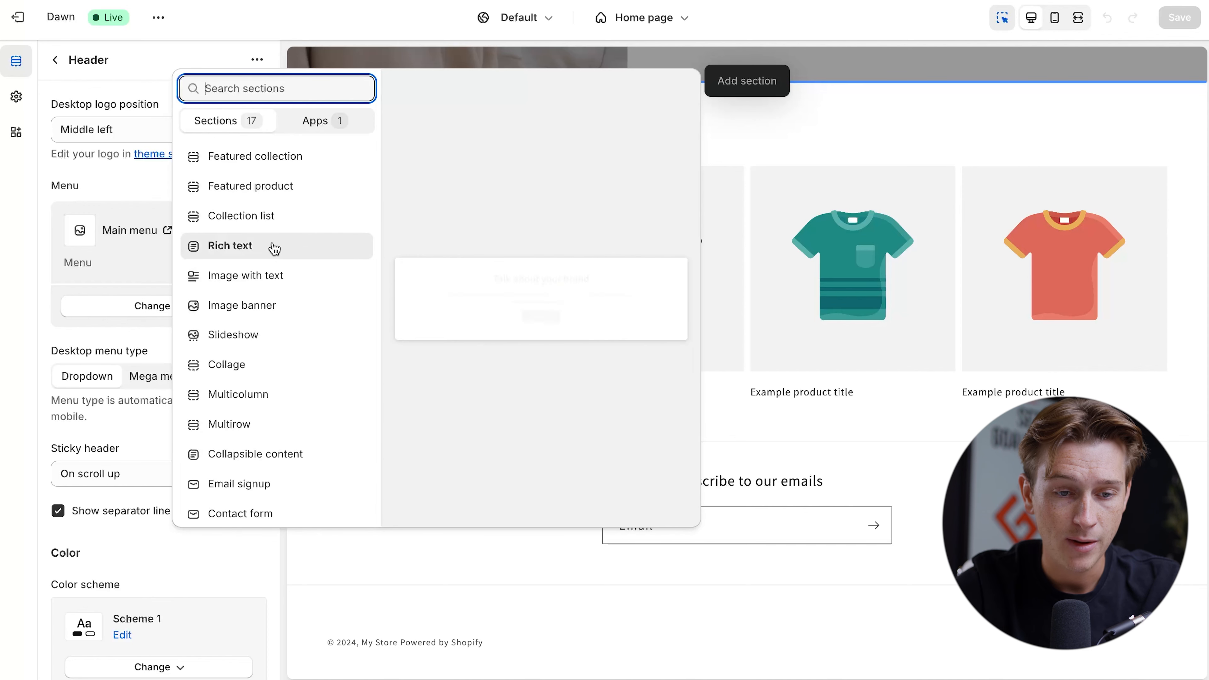
pyautogui.click(261, 246)
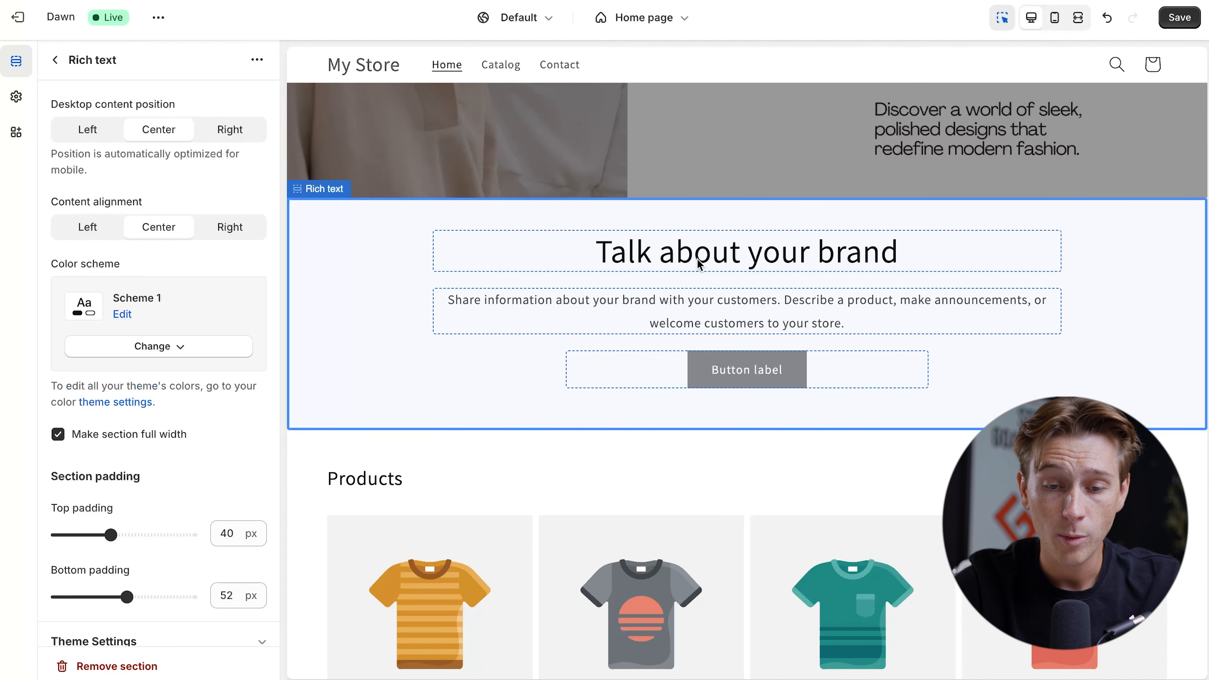
# - Replace the rich text section's heading with the placeholder text "tywguhidjok"
pyautogui.click(713, 260)
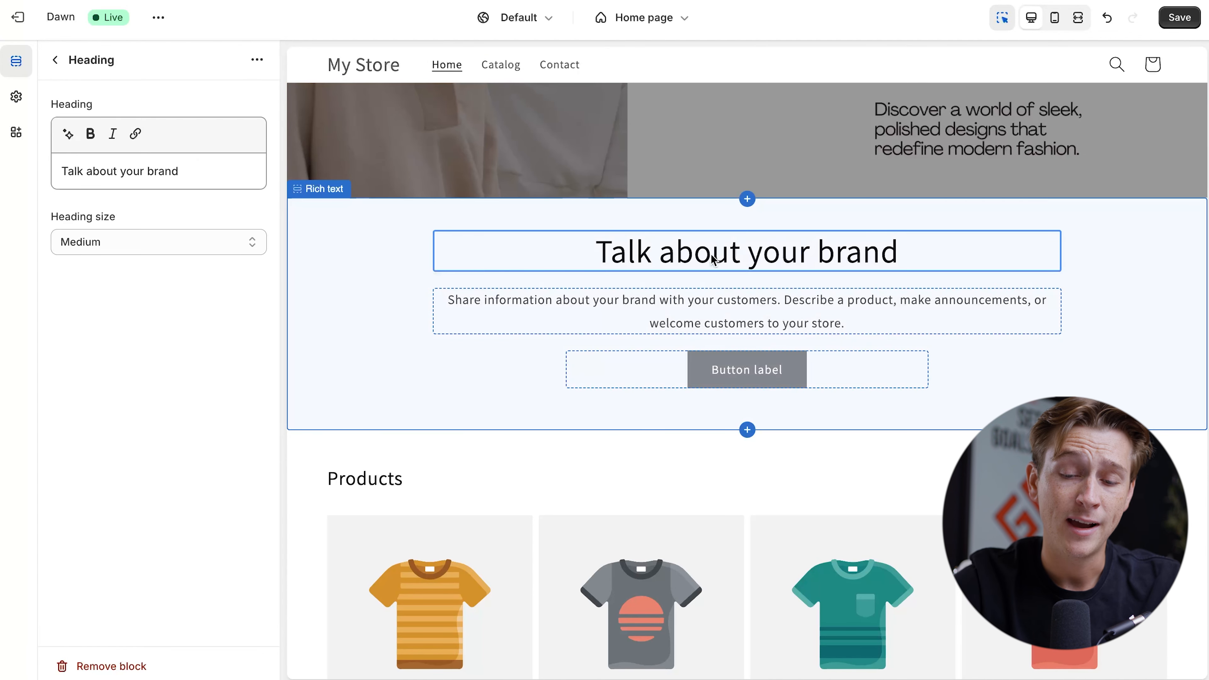
pyautogui.click(83, 162)
pyautogui.hotkey('ctrl', 'a')
pyautogui.press('BackSpace')
pyautogui.write('tywguhidjok')
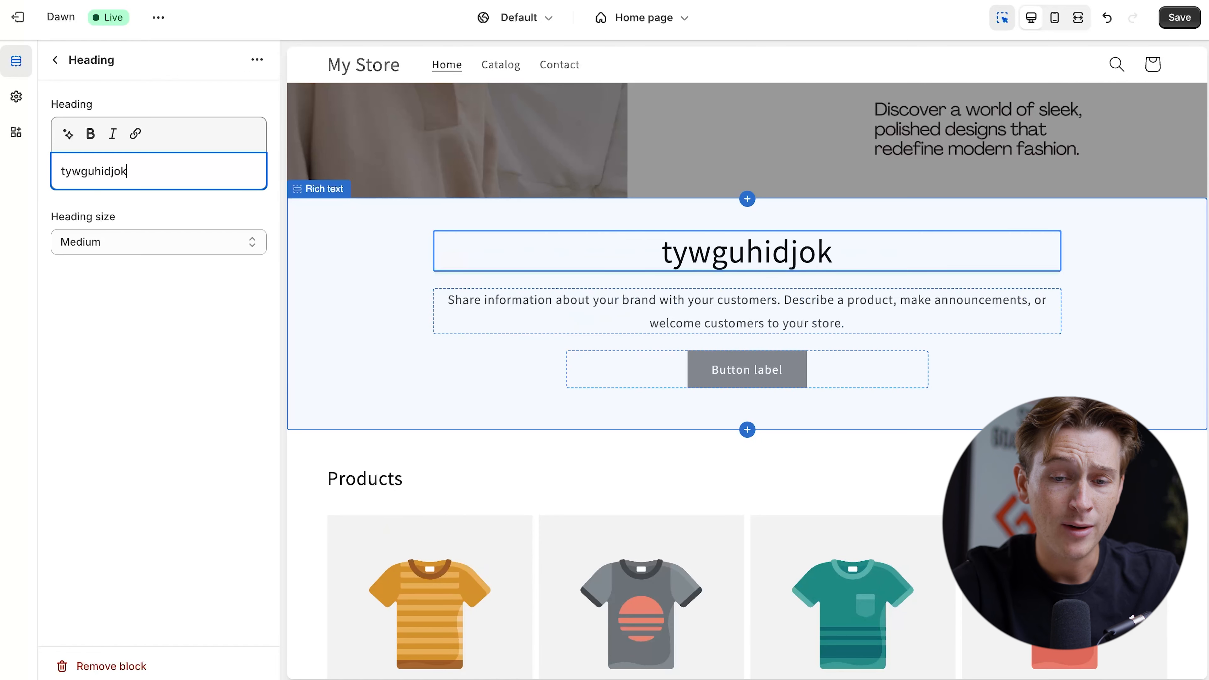
# - Examine the rich text section's description block and the label and link settings of its buttons block
pyautogui.click(678, 325)
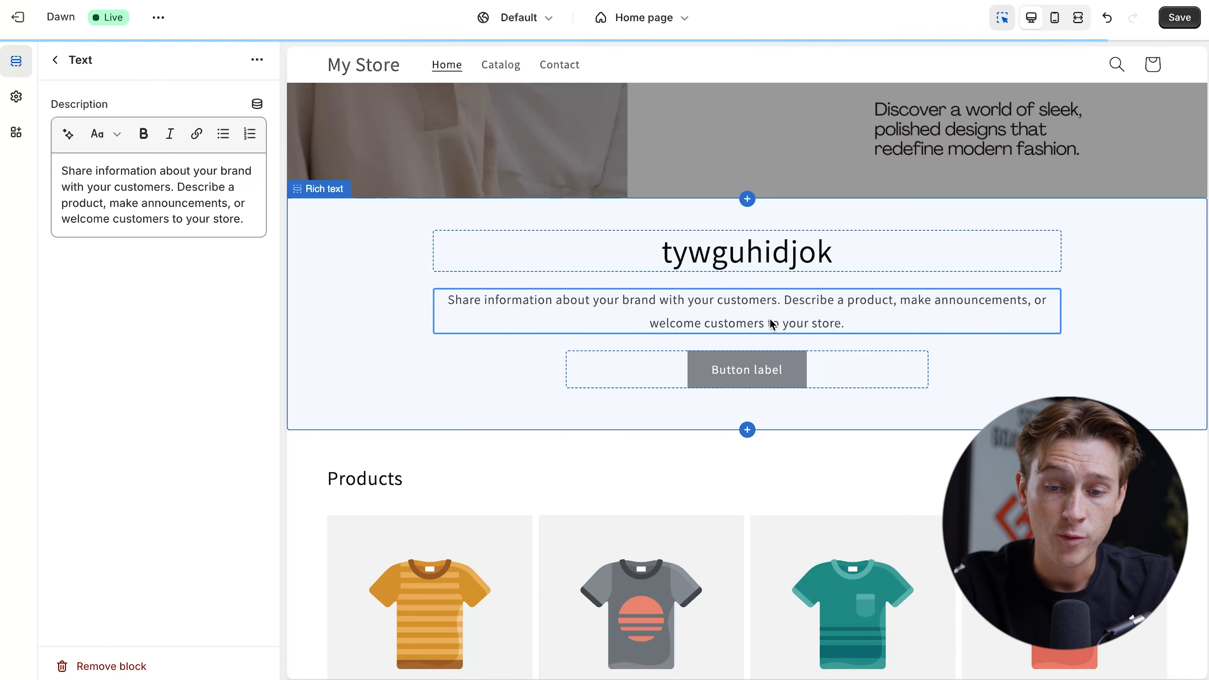
pyautogui.click(775, 384)
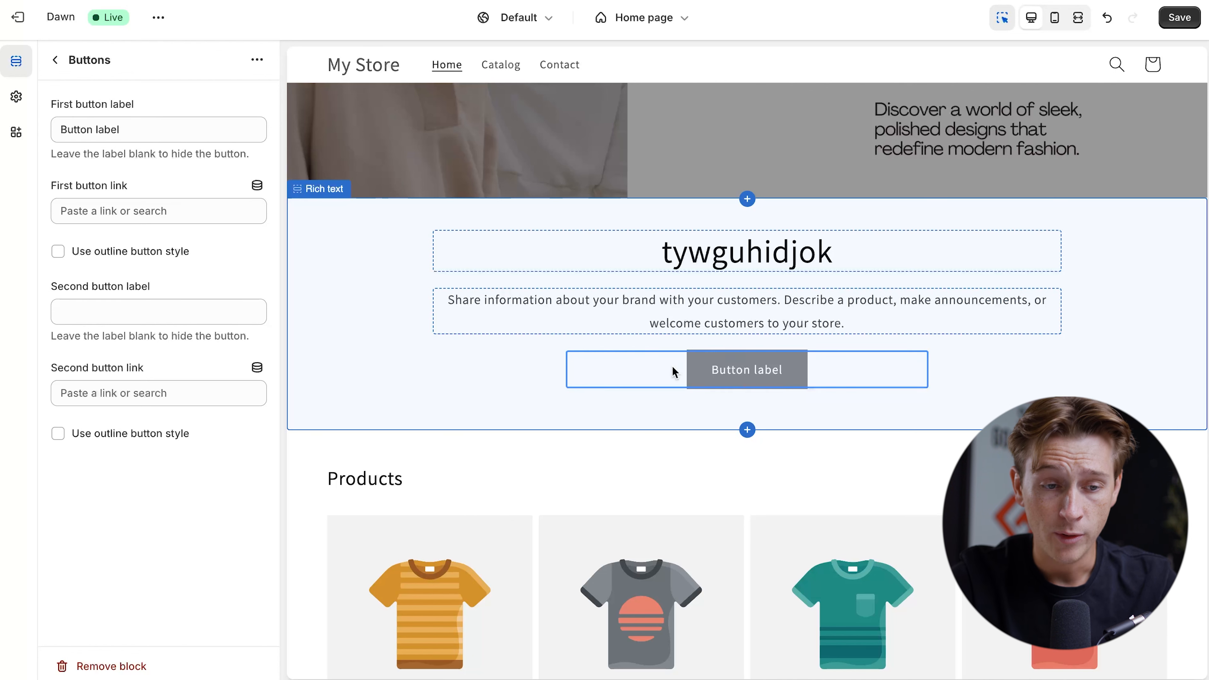
pyautogui.click(169, 130)
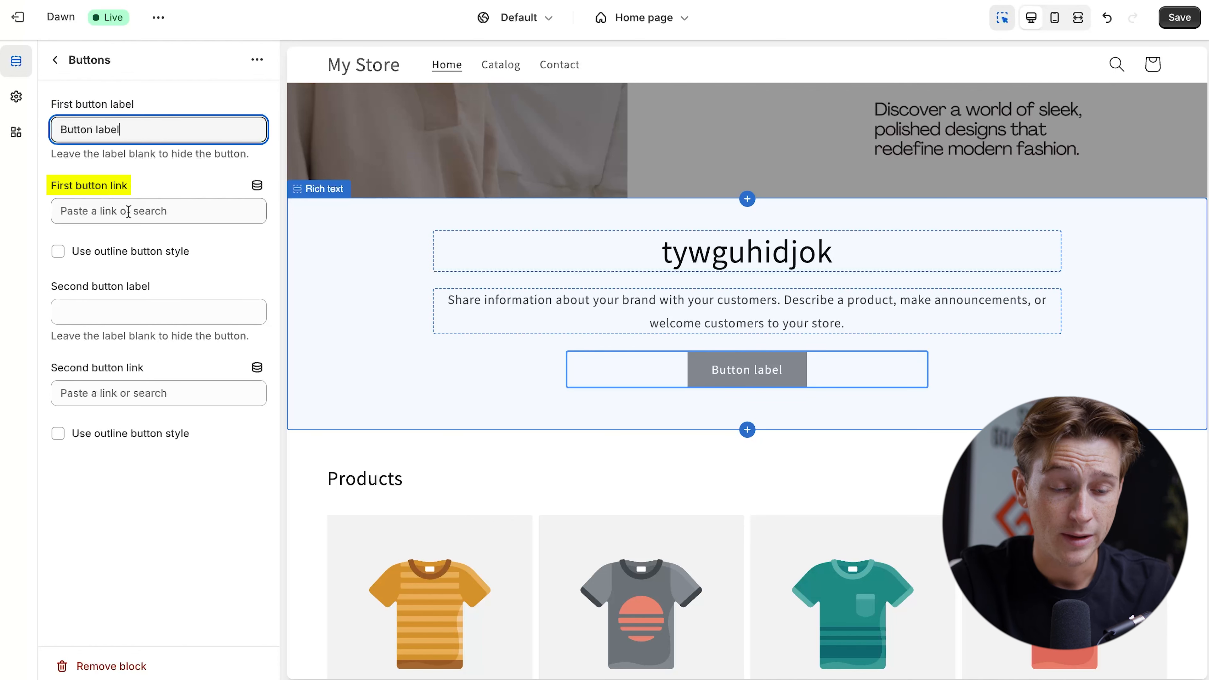
pyautogui.click(133, 308)
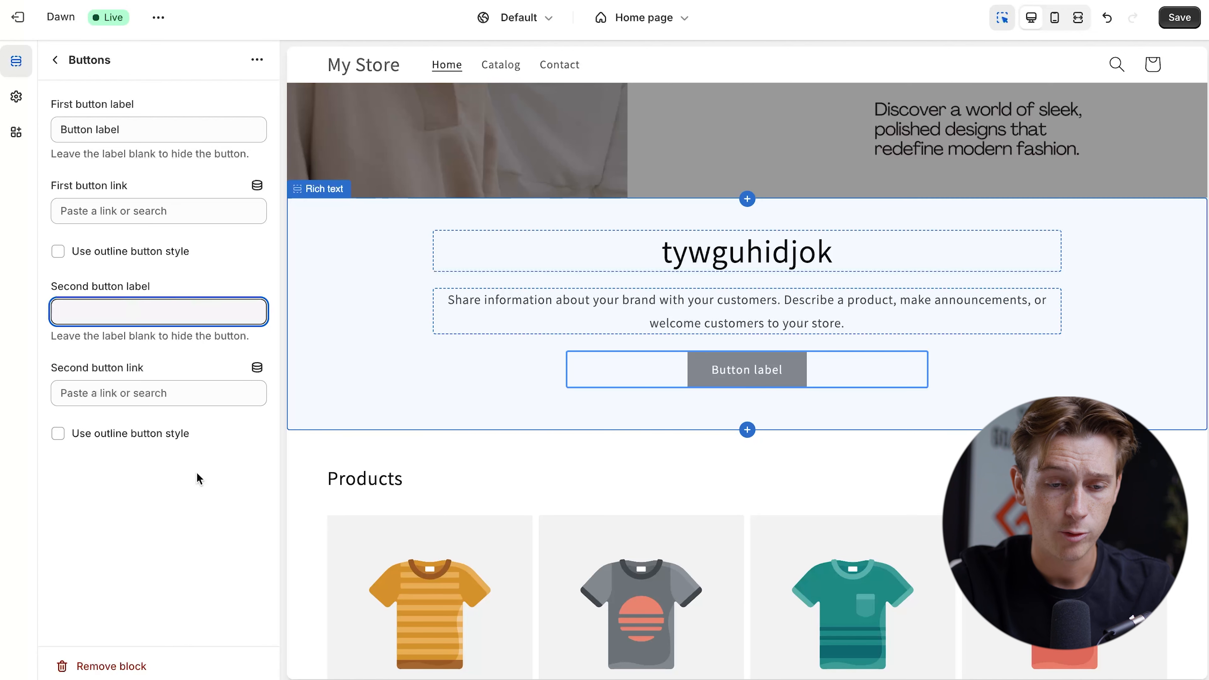